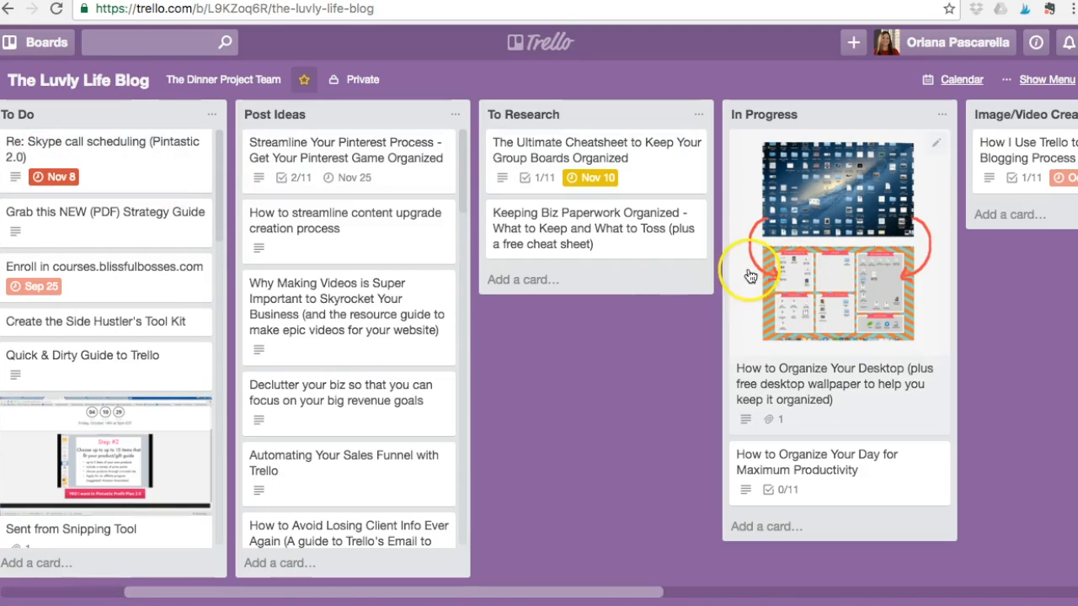
Look across The Luvly Life Blog board's workflow lists from To Do through Done Baby!
scroll(654, 319, "right", 4)
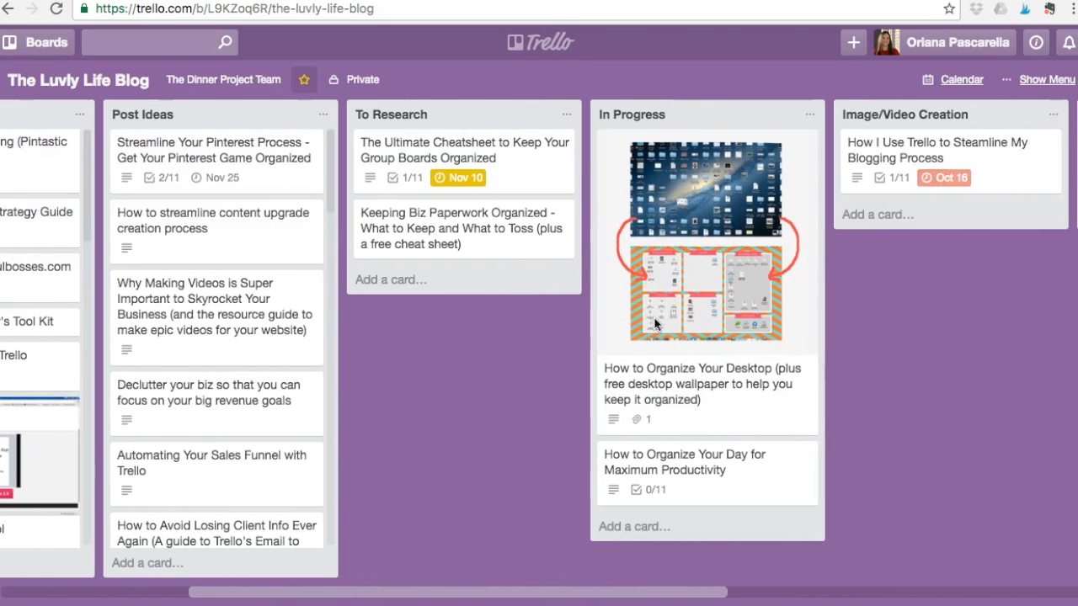
scroll(654, 316, "right", 3)
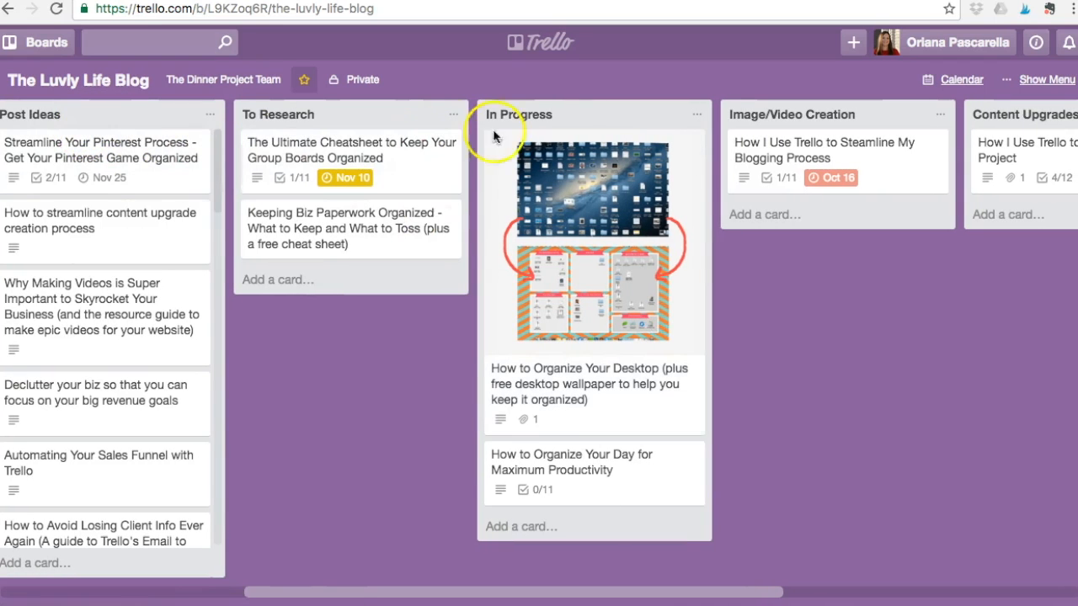
scroll(1004, 149, "right", 2)
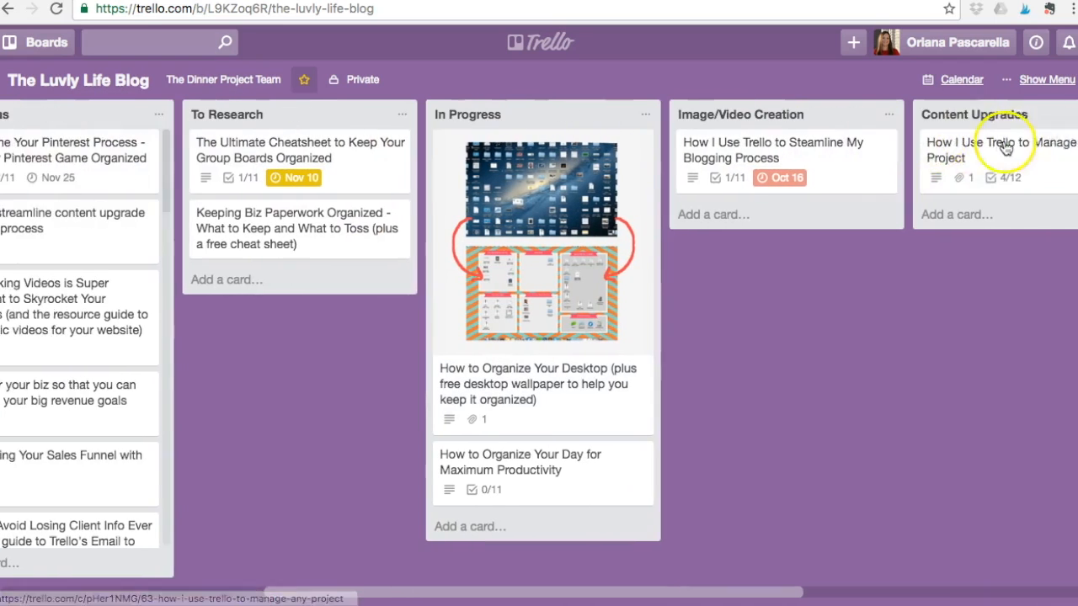
scroll(1004, 149, "right", 5)
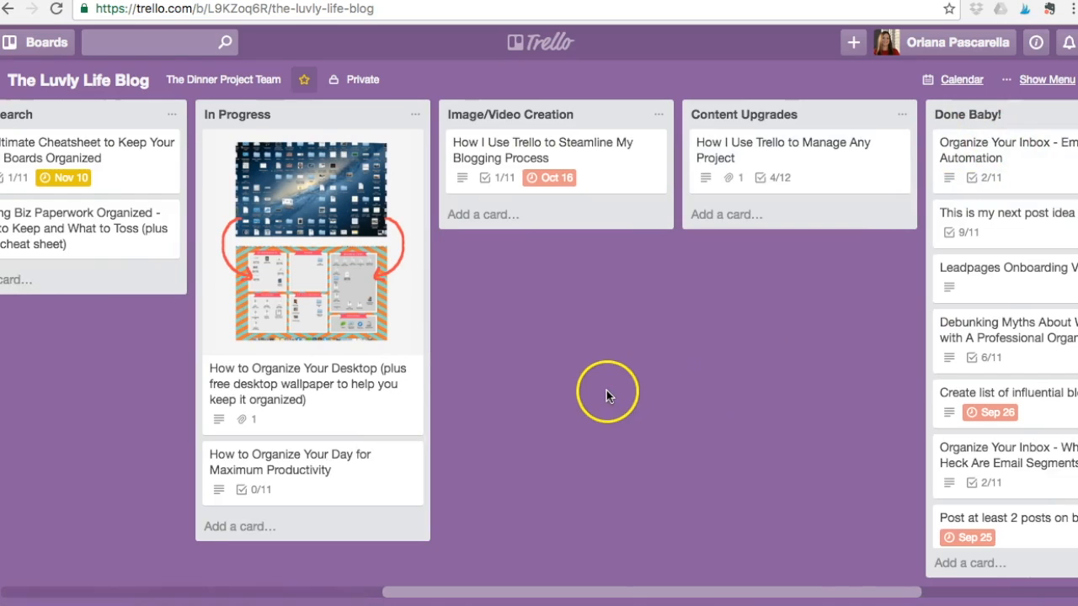
scroll(588, 390, "left", 5)
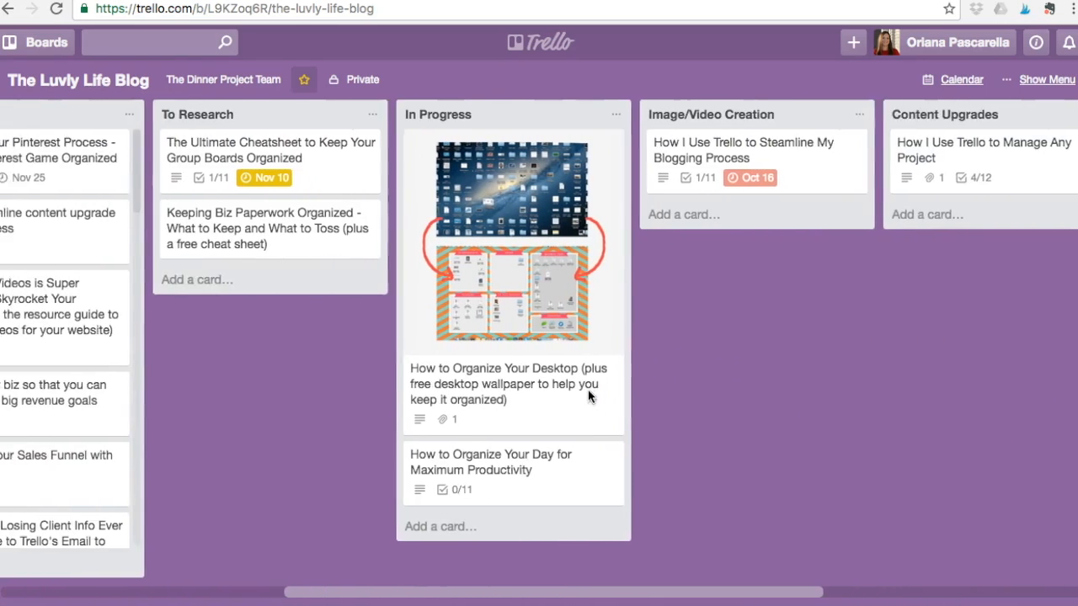
scroll(587, 390, "left", 2)
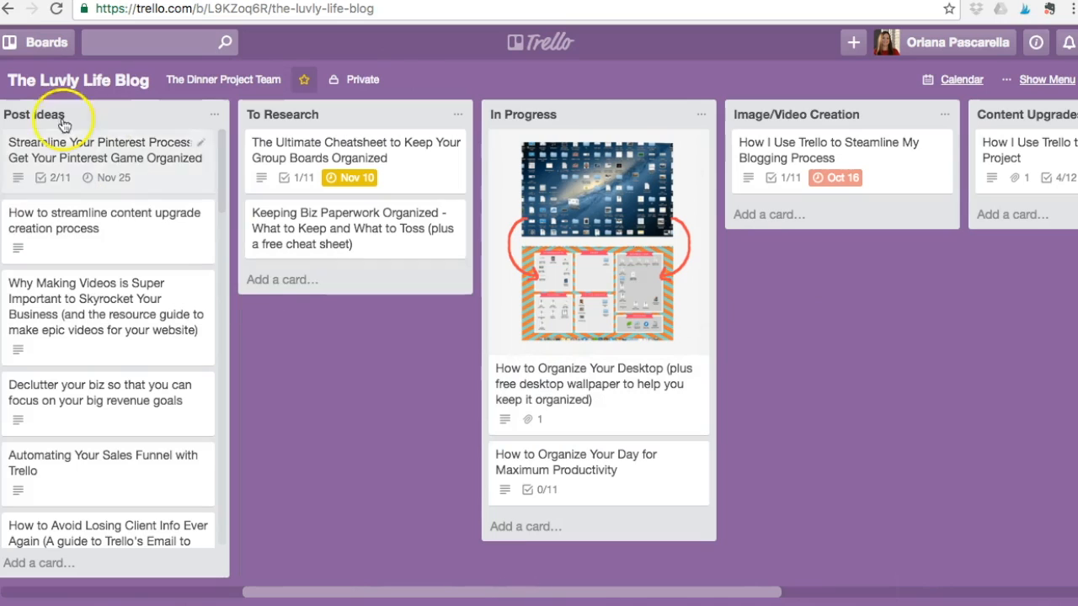
Review the starred, recent, personal and team boards in the boards list, including the option to create a board, and close it.
left_click(34, 42)
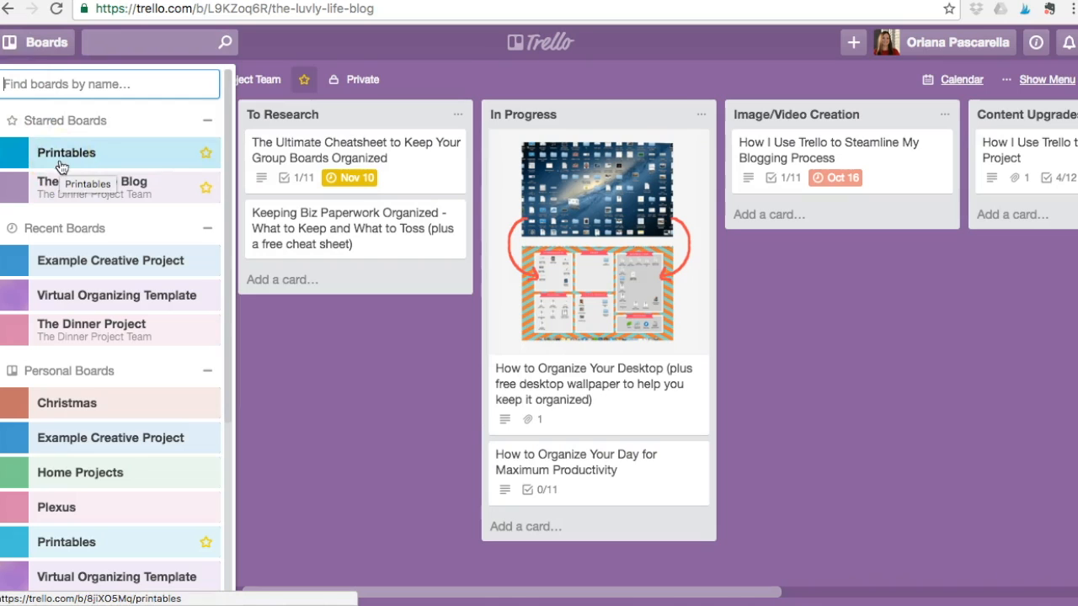
scroll(67, 423, "down", 3)
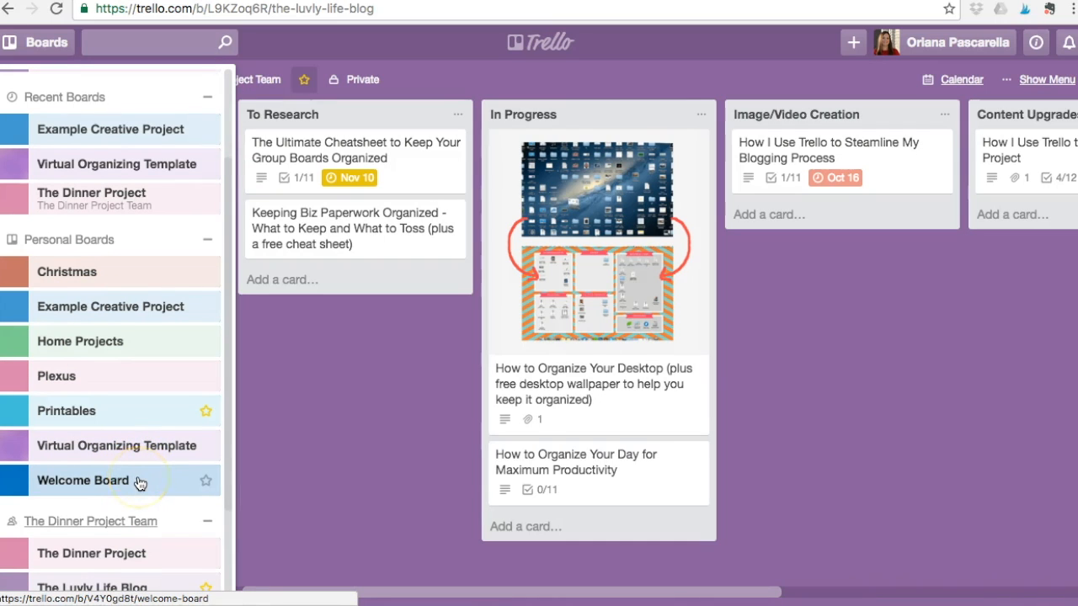
scroll(138, 482, "down", 3)
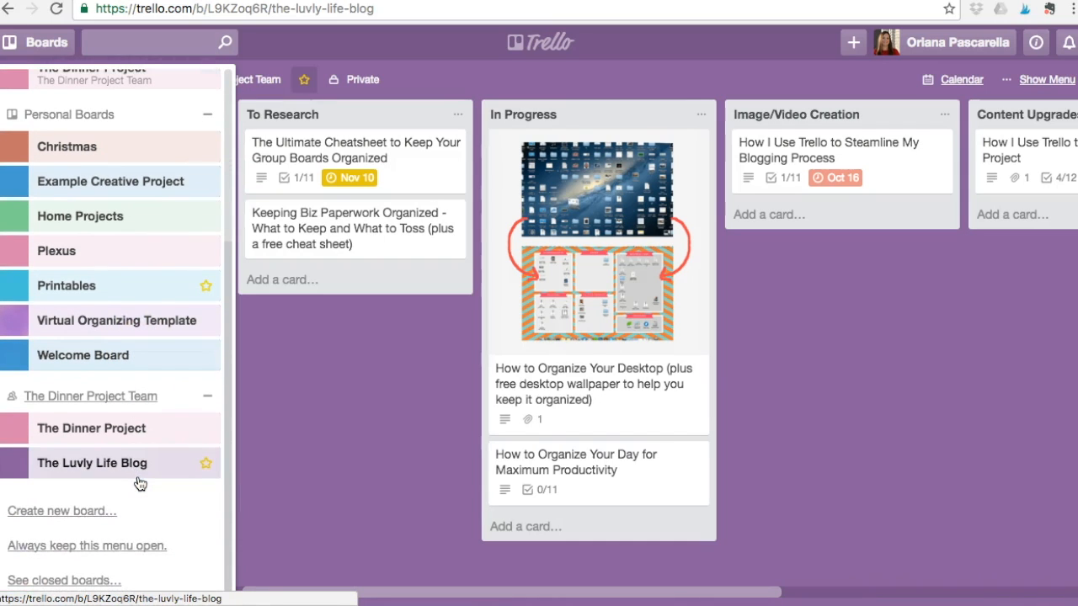
left_click(139, 506)
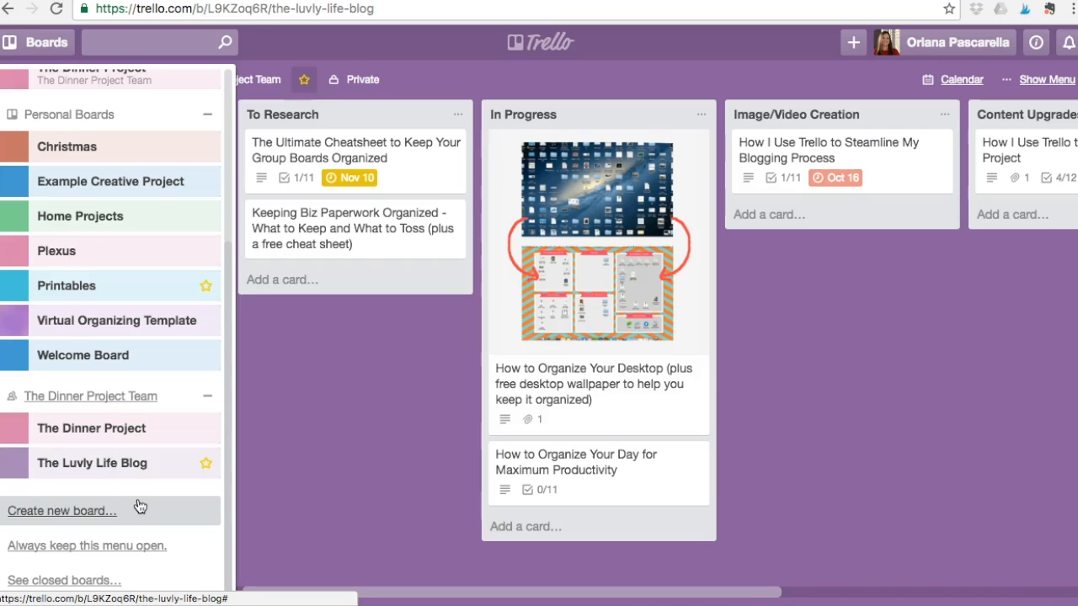
left_click(108, 430)
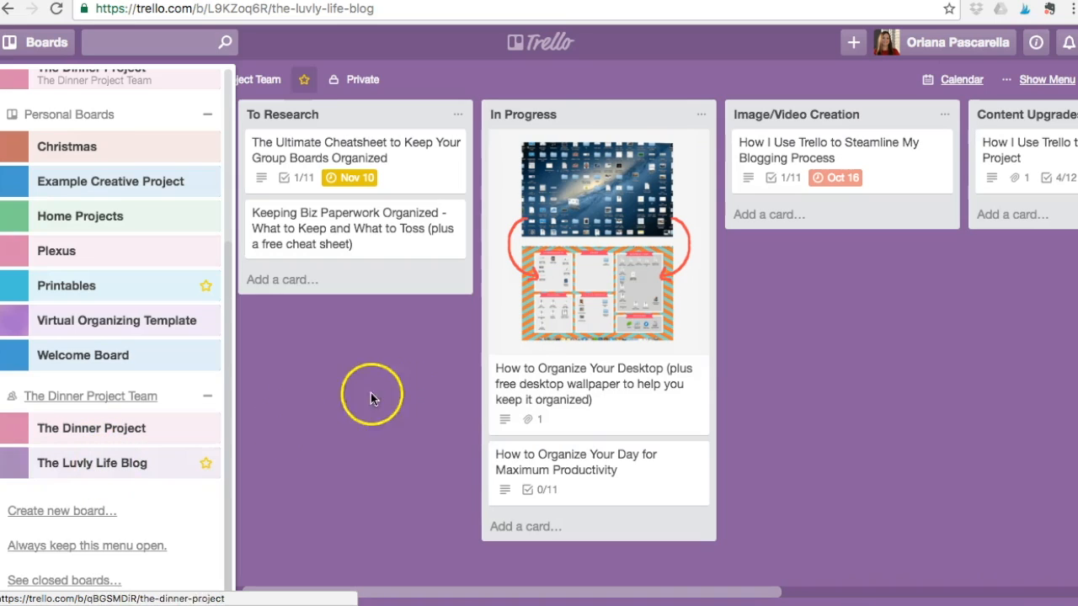
left_click(343, 392)
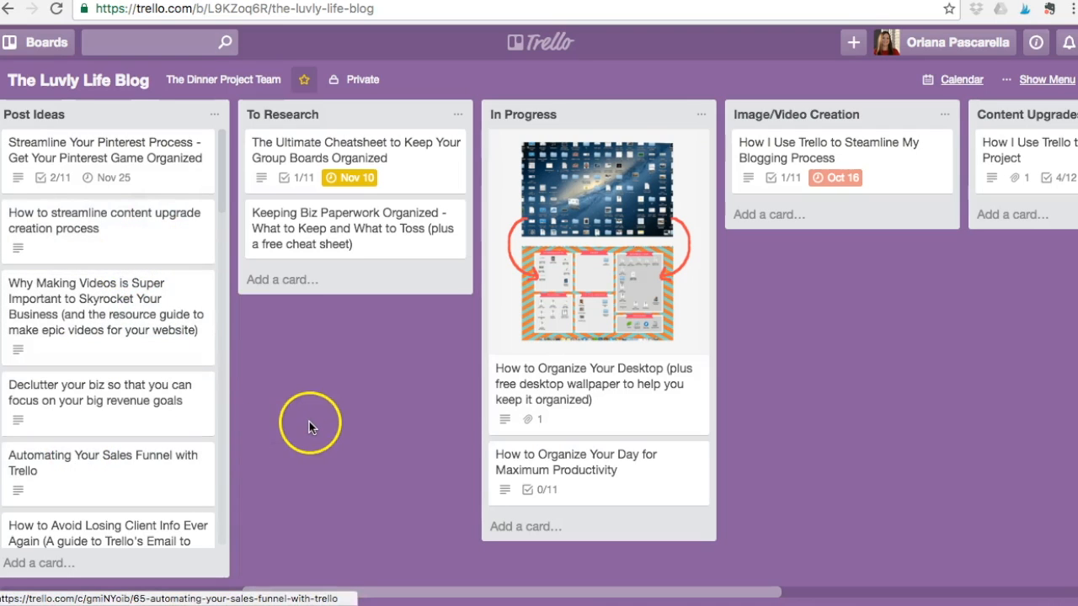
Examine how the blog board's lists are ordered, from To Do and Post Ideas to the finished posts and back.
scroll(311, 418, "left", 5)
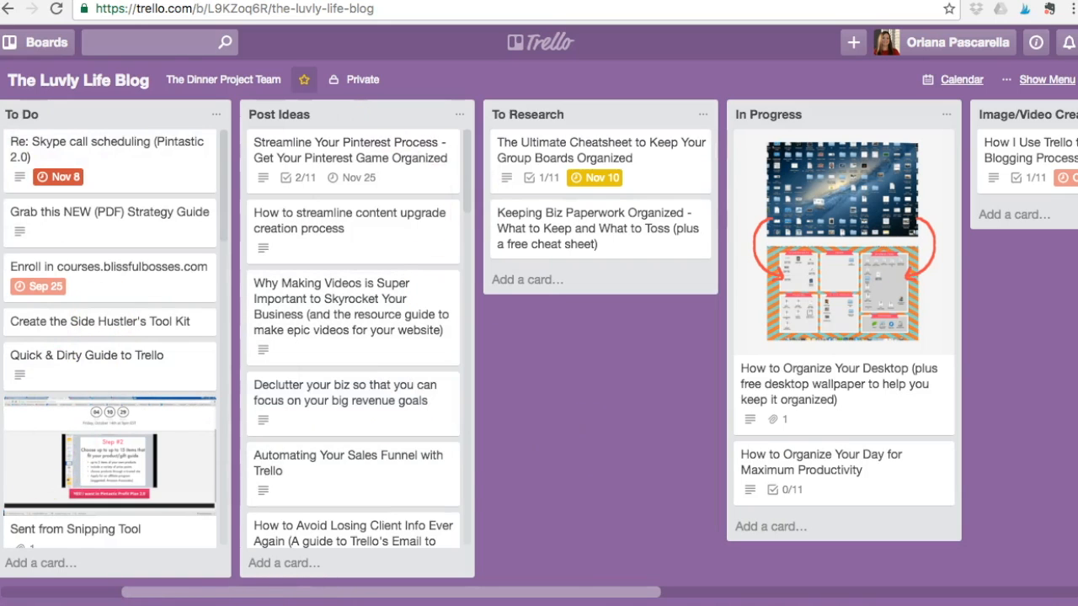
scroll(637, 467, "right", 6)
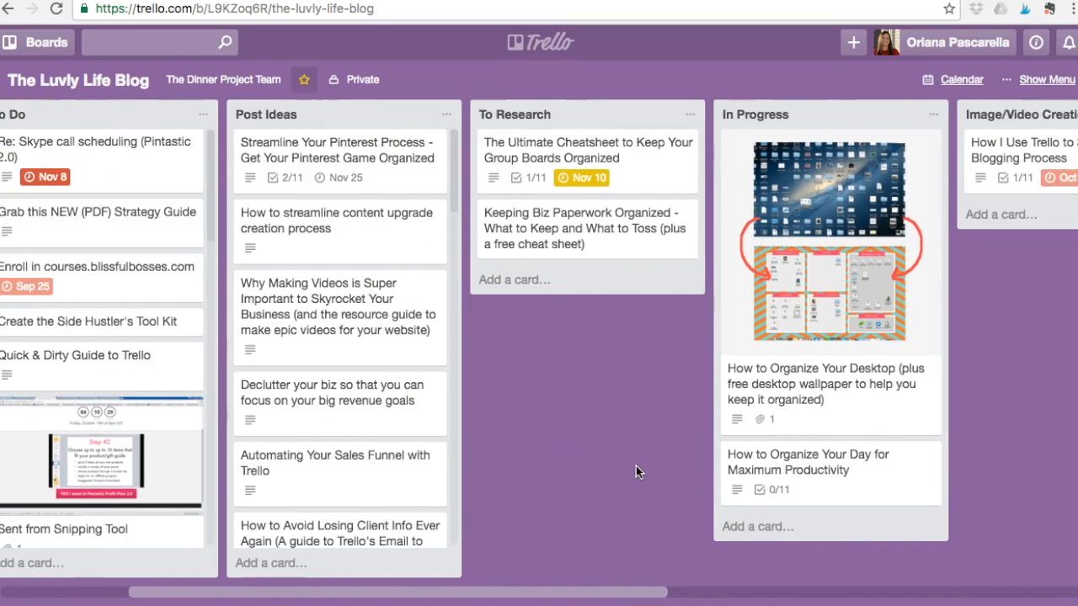
scroll(636, 471, "right", 6)
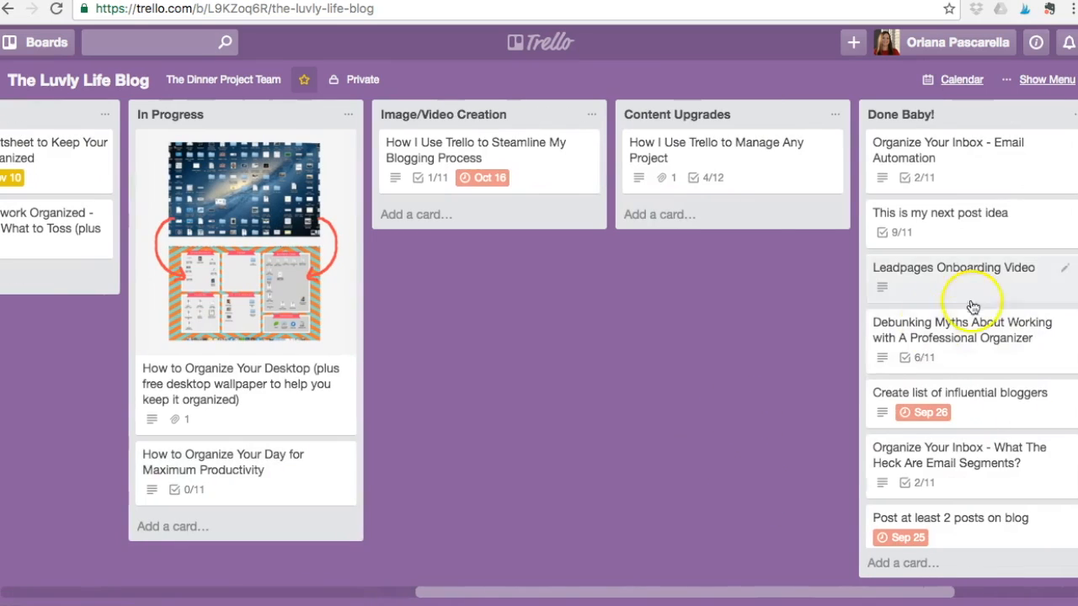
scroll(499, 471, "left", 7)
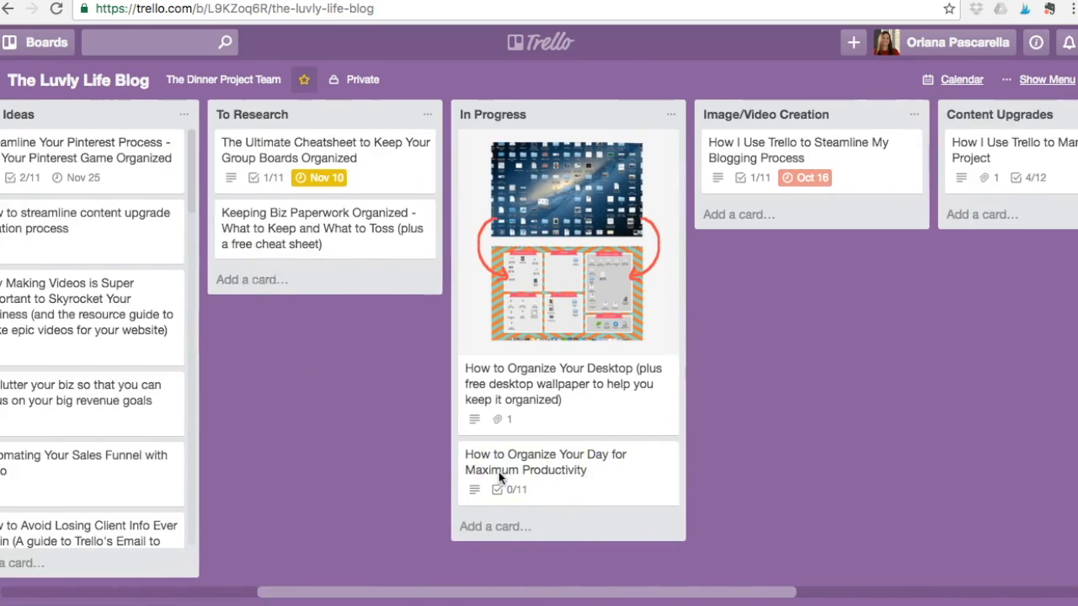
scroll(501, 479, "right", 1)
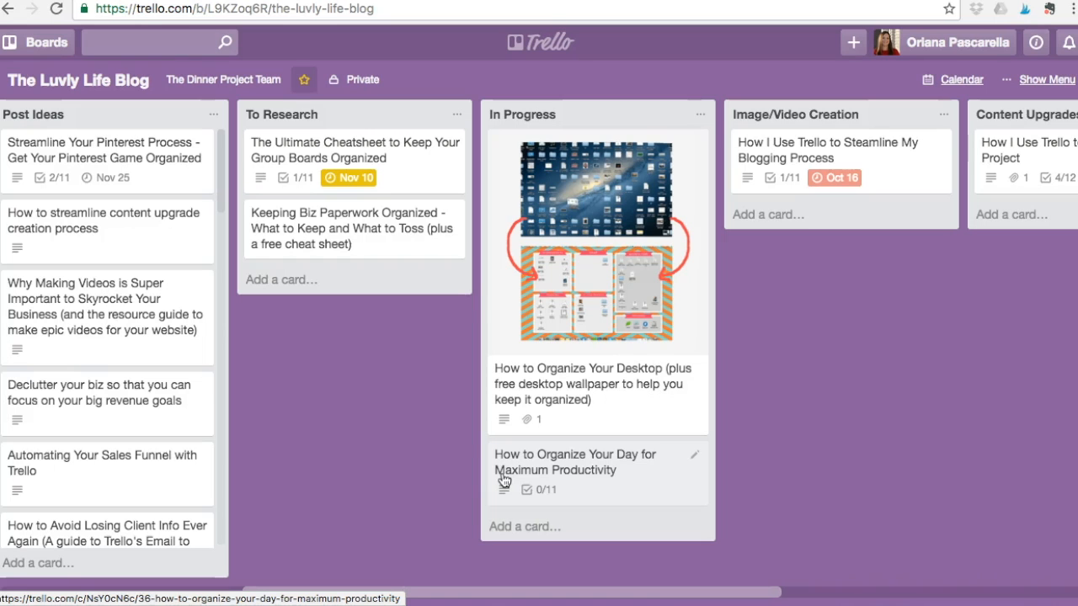
left_click_drag(519, 594, 400, 595)
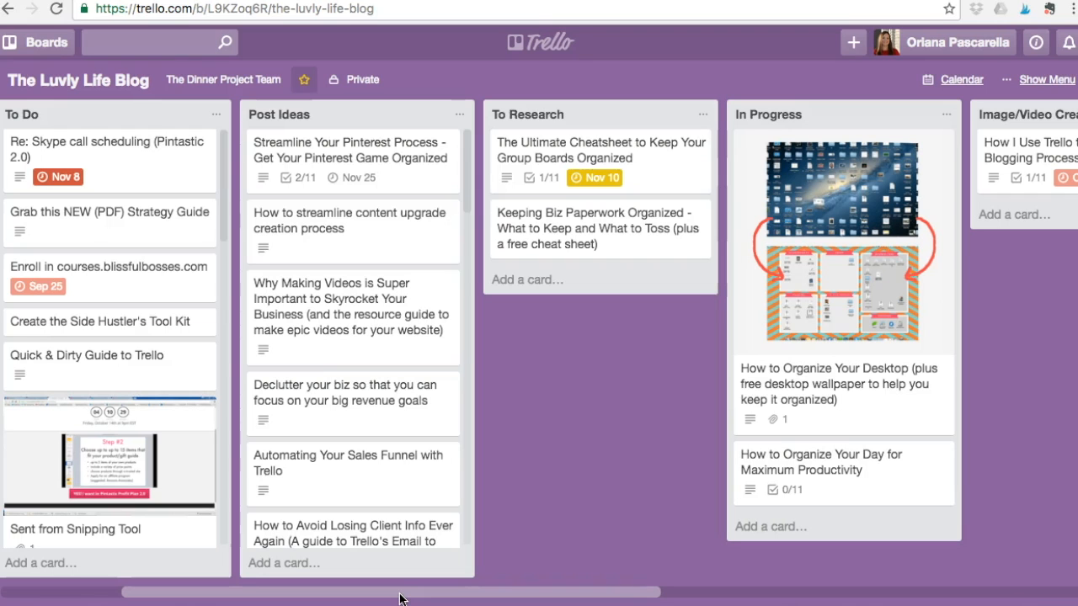
left_click(400, 595)
left_click_drag(400, 595, 519, 601)
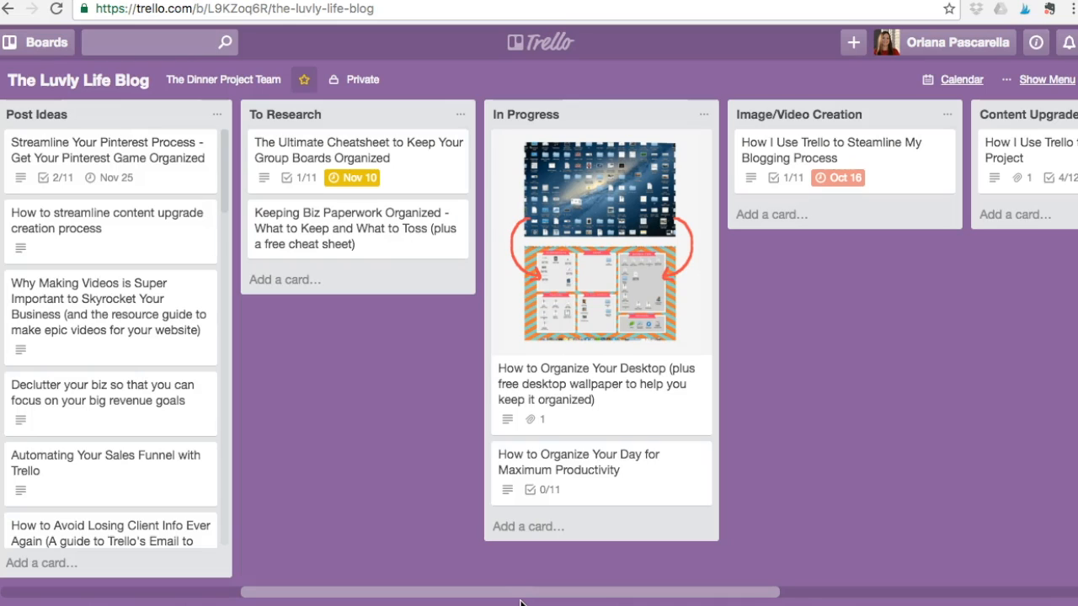
left_click(431, 552)
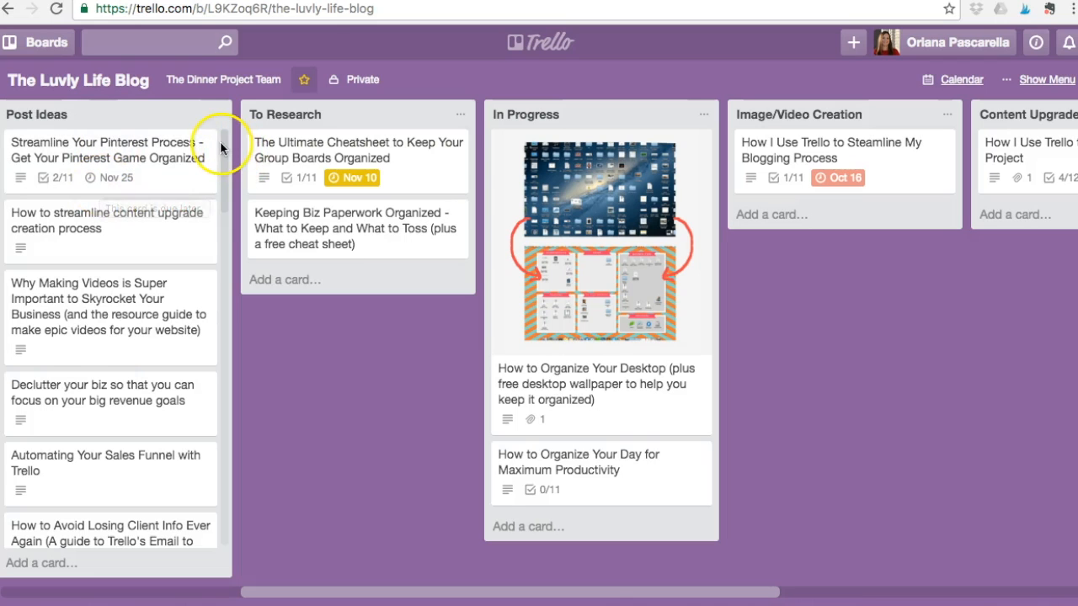
Browse all the cards in the Post Ideas list and return to its first card.
scroll(76, 261, "down", 10)
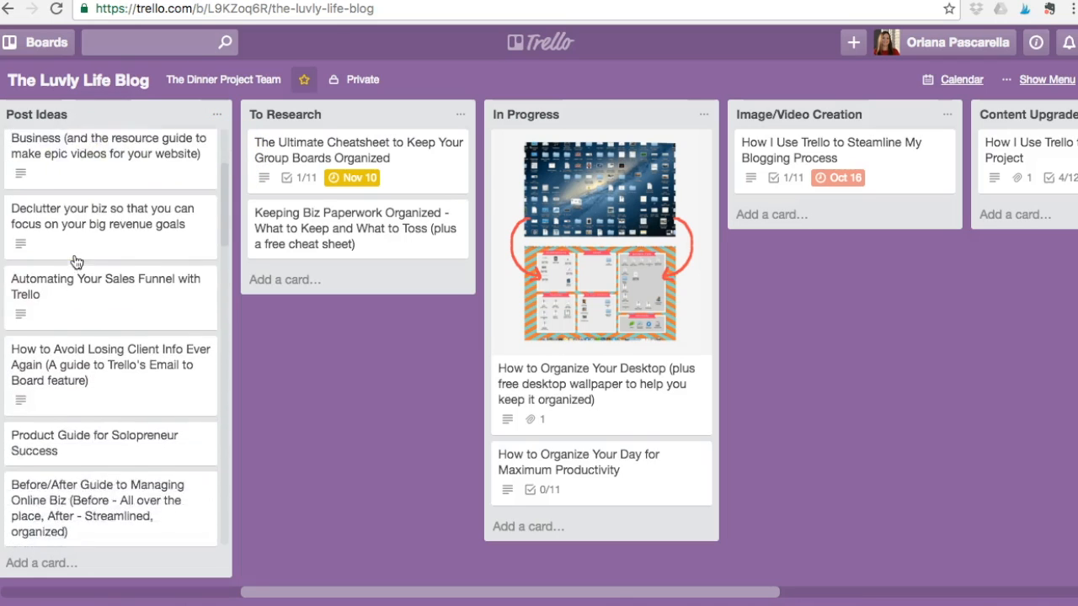
scroll(77, 263, "down", 10)
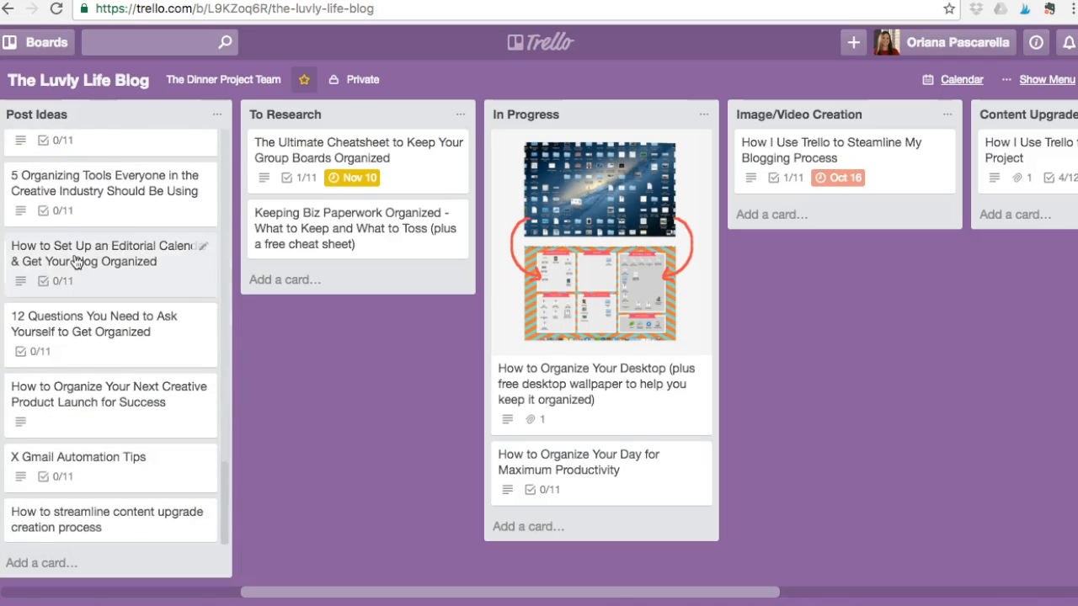
scroll(77, 263, "up", 12)
scroll(76, 262, "up", 10)
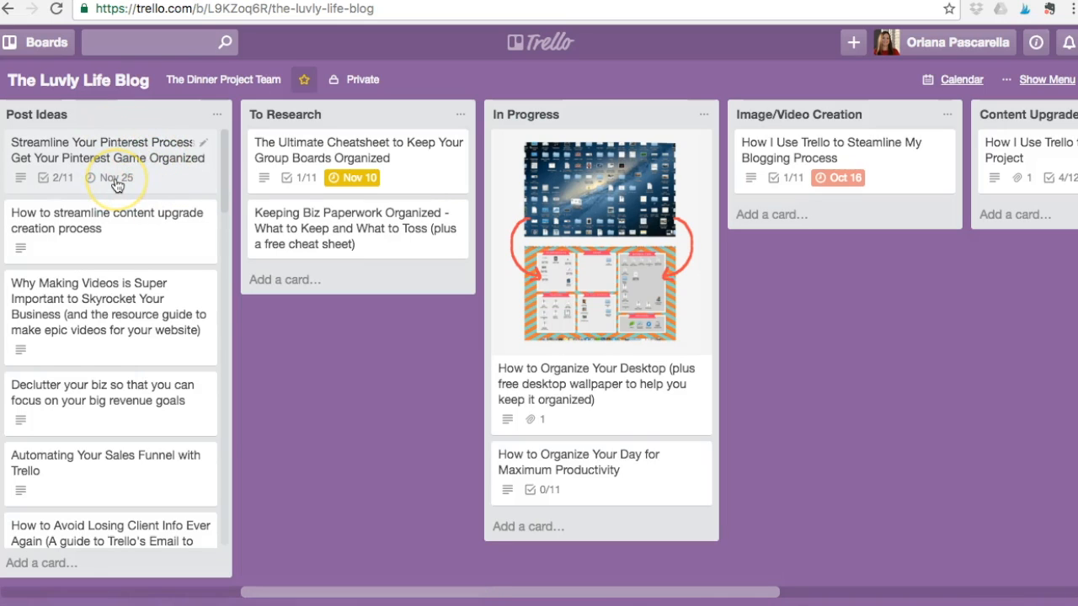
mouse_move(116, 186)
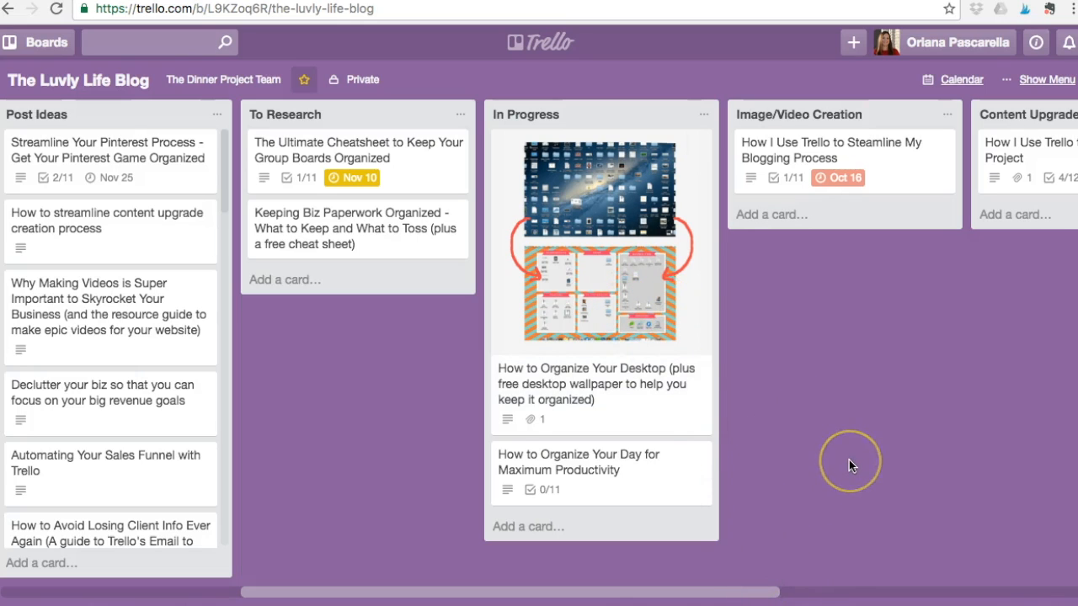
View the Image/Video Creation, Content Upgrades and Done Baby! lists, and return to Post Ideas.
scroll(849, 459, "right", 3)
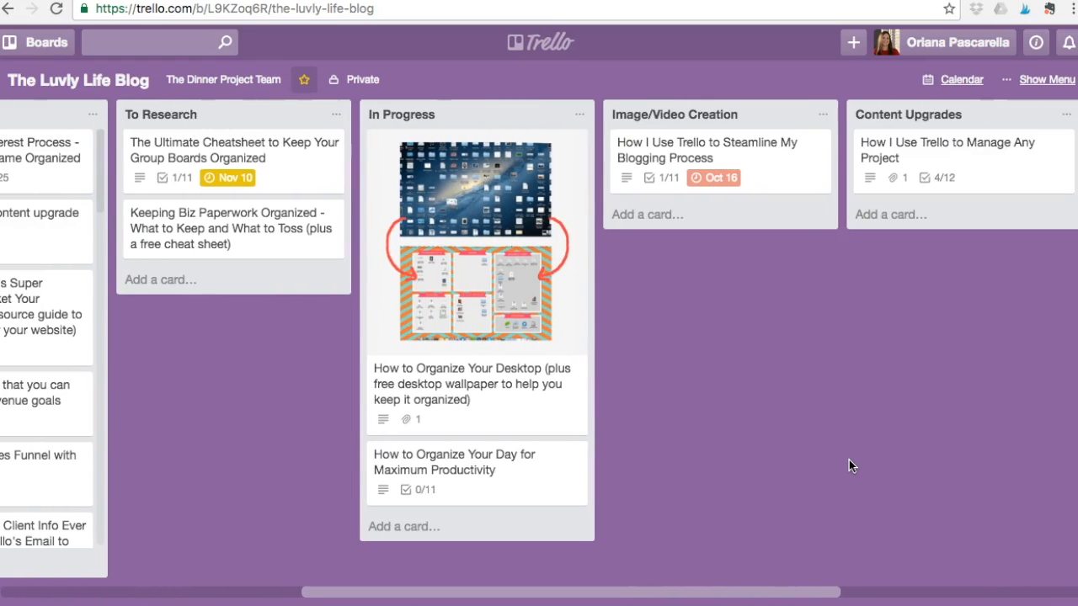
scroll(849, 460, "right", 5)
scroll(848, 460, "right", 1)
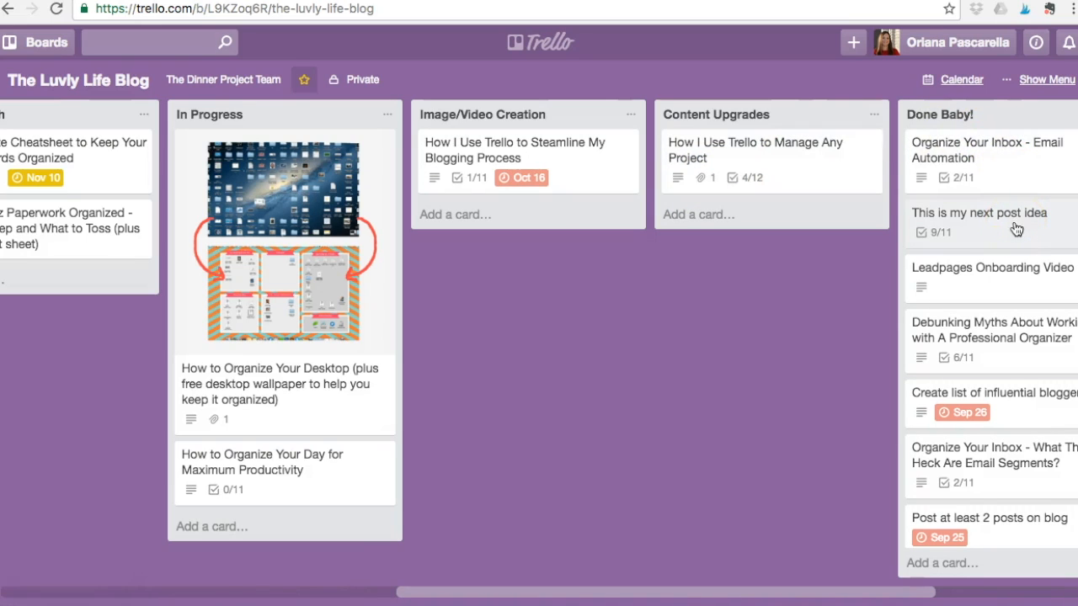
scroll(374, 316, "left", 5)
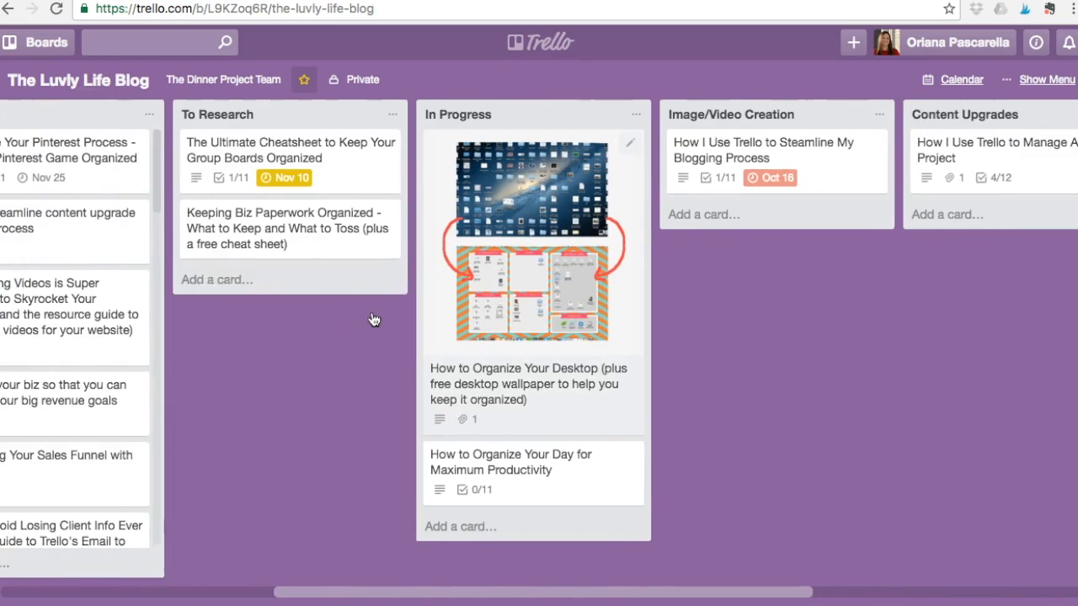
scroll(374, 319, "left", 2)
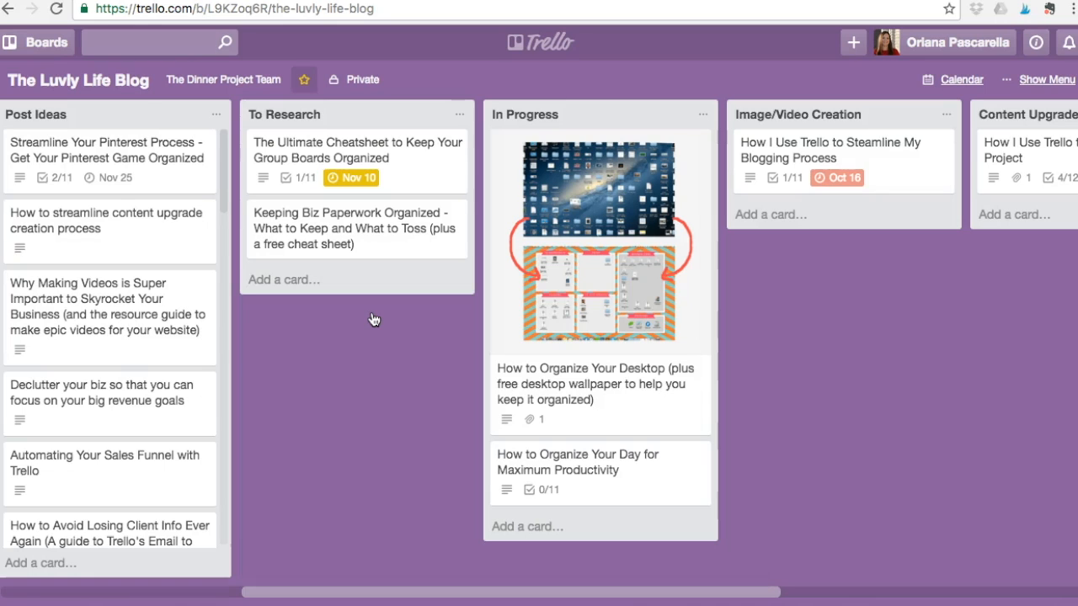
Open the "Streamline Your Pinterest Process" card from Post Ideas and start editing its description.
left_click(147, 146)
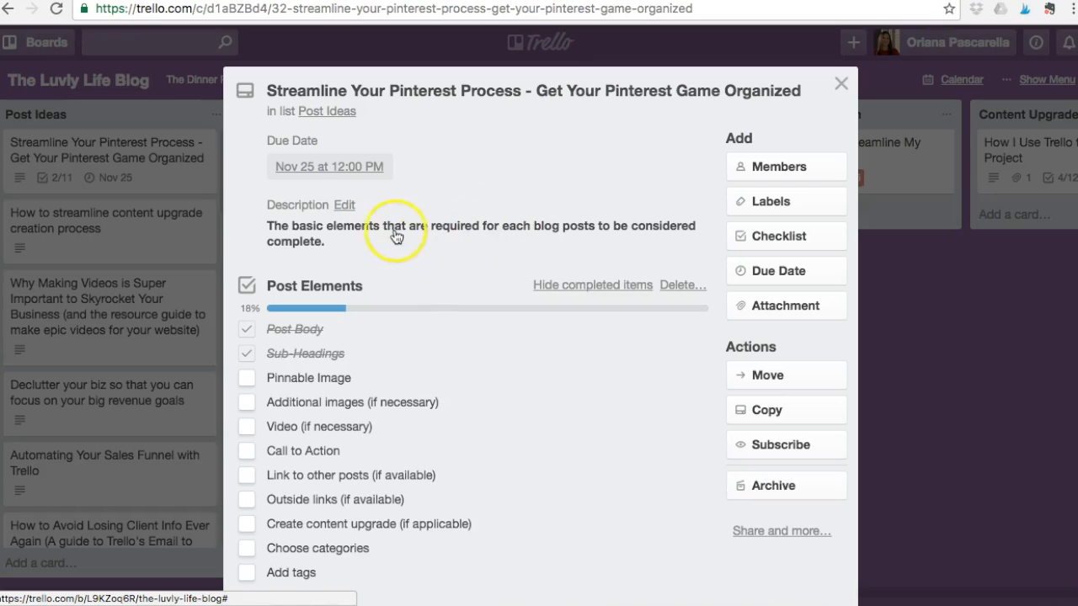
left_click(345, 208)
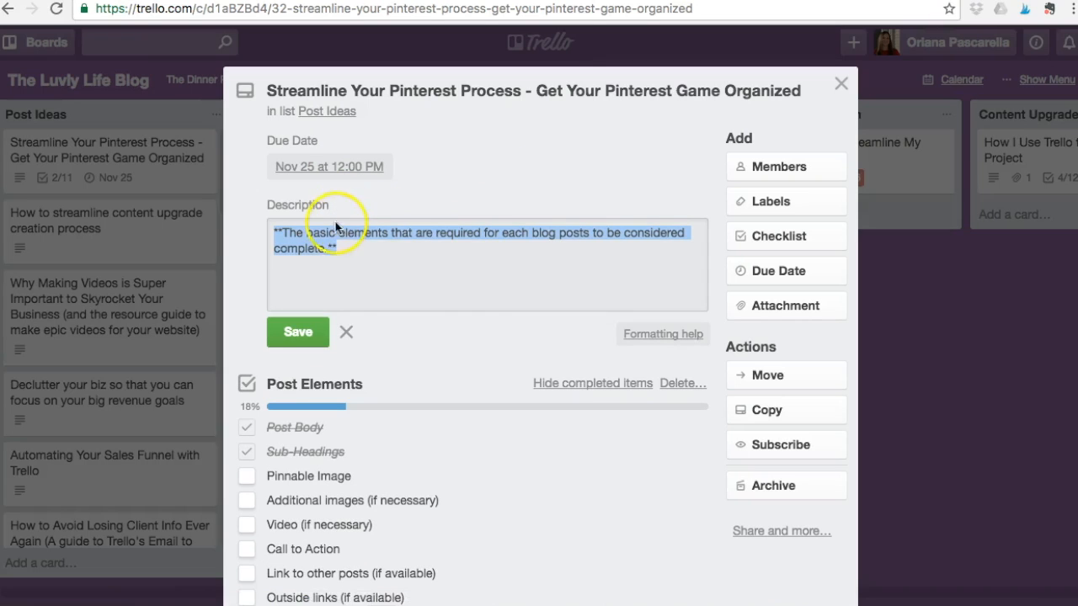
left_click(365, 250)
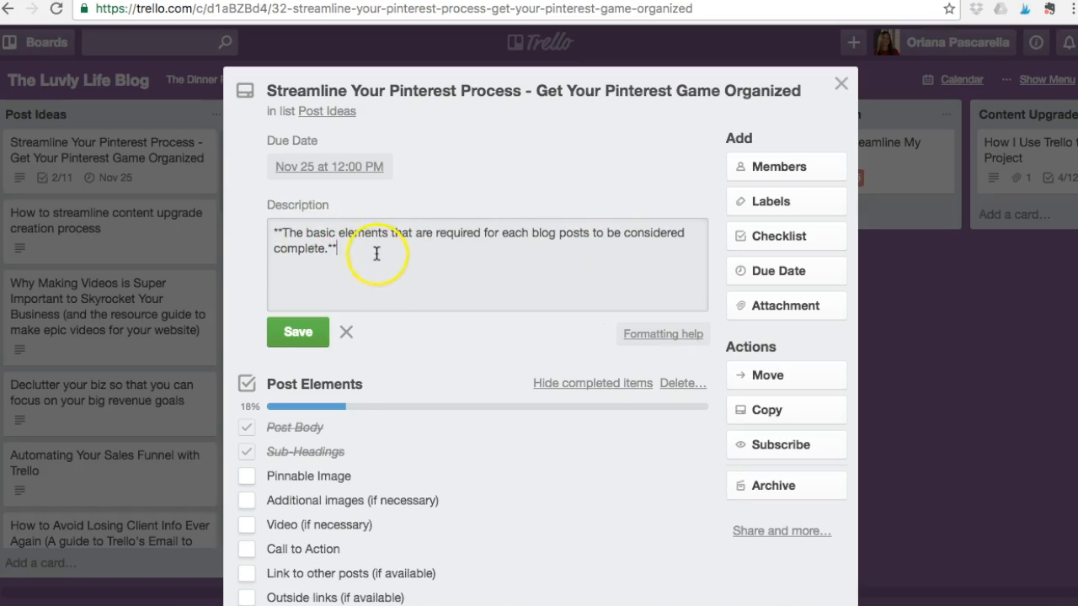
Open the description's formatting help and read through the Markdown syntax examples for headers, bold, emphasis, lists and links.
left_click(695, 337)
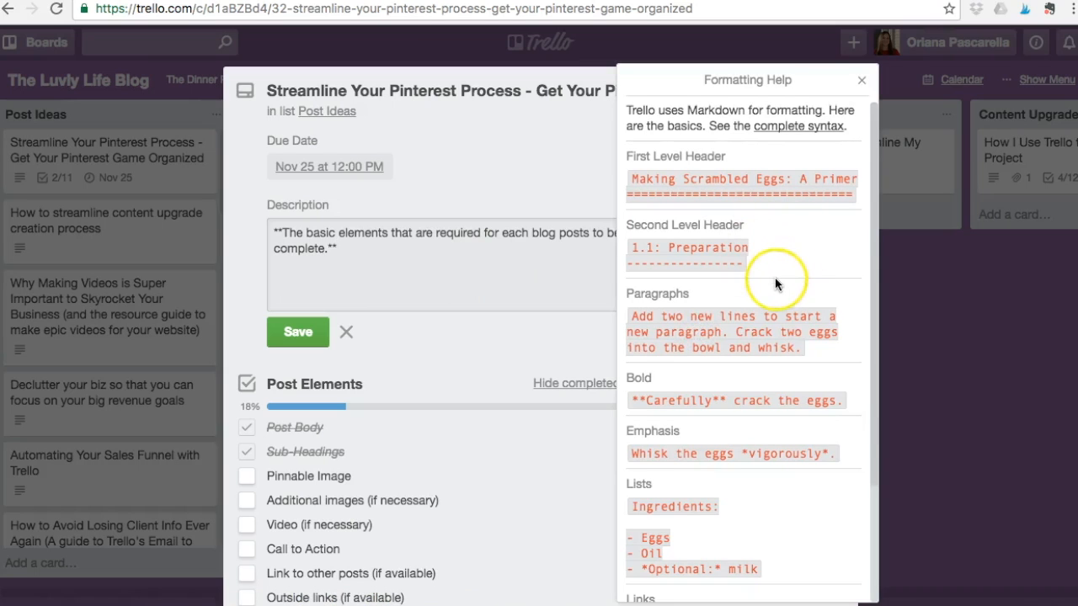
scroll(775, 284, "down", 1)
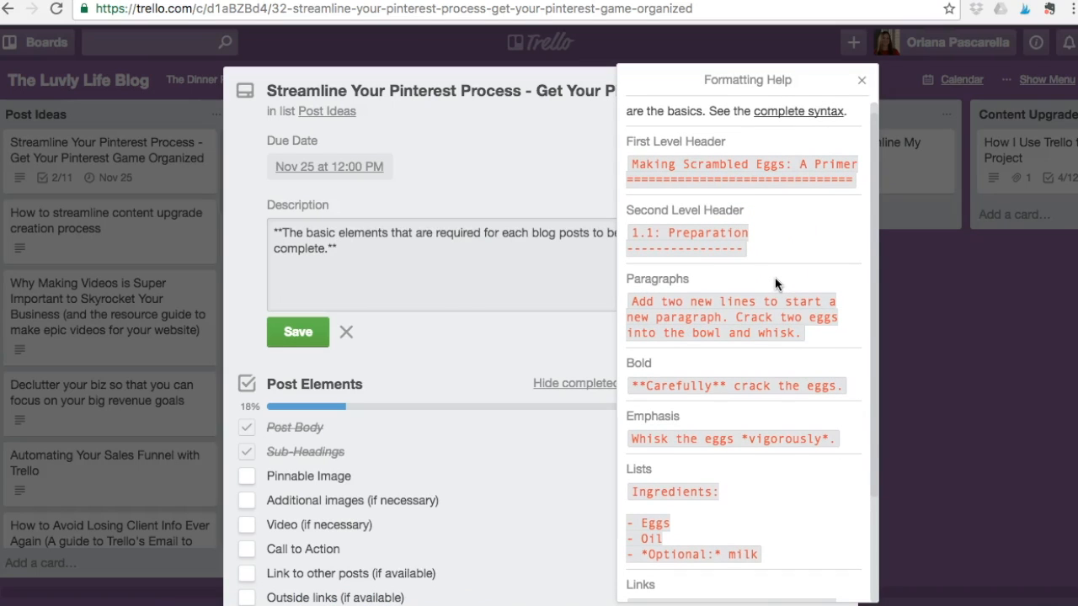
scroll(775, 277, "down", 5)
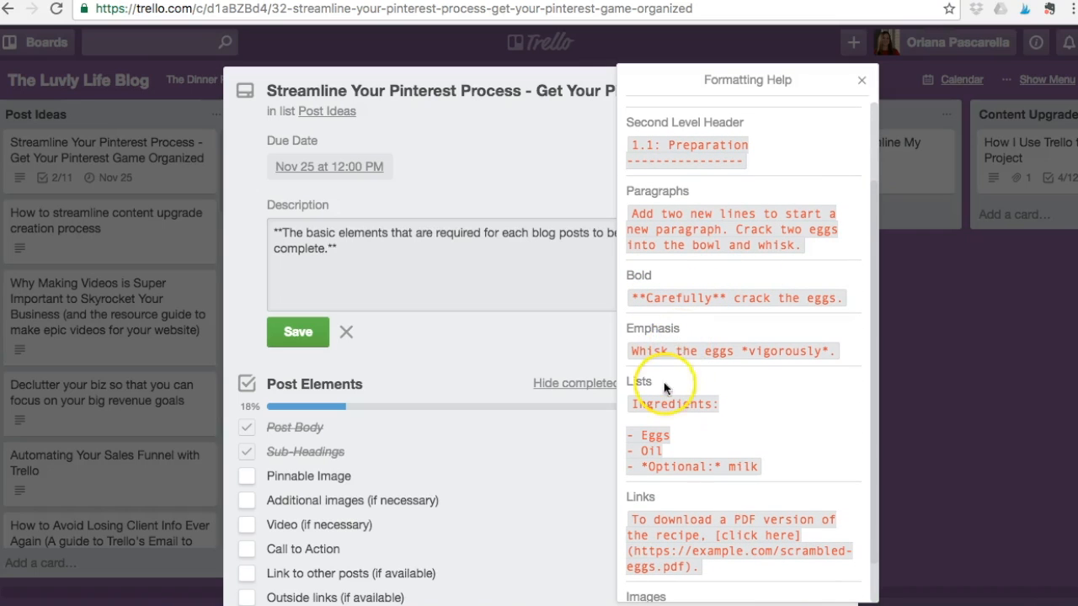
scroll(814, 214, "up", 5)
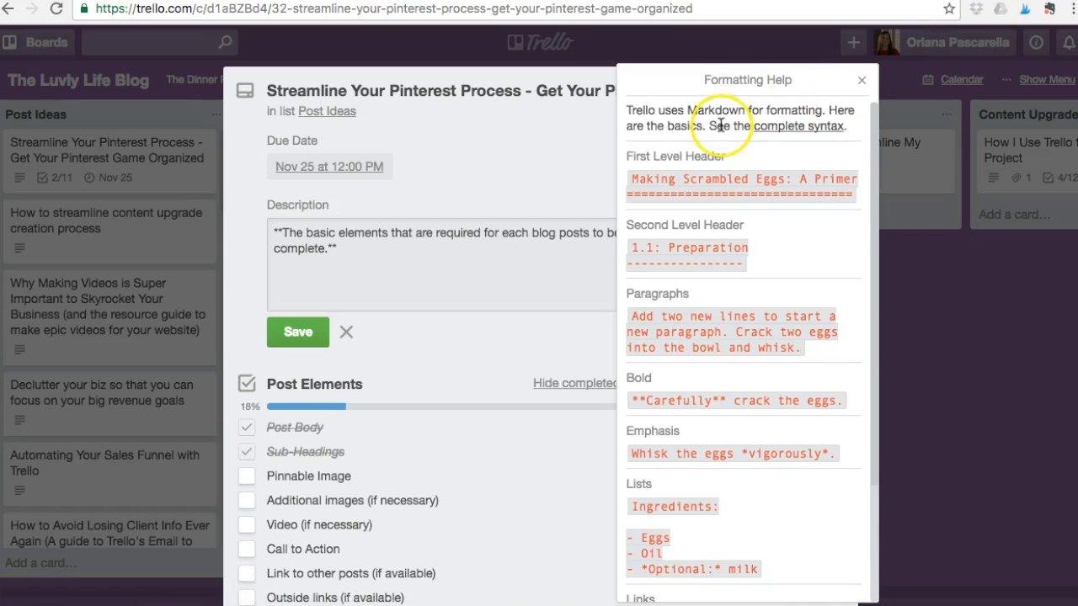
Close the formatting help and save the card's description.
left_click(864, 83)
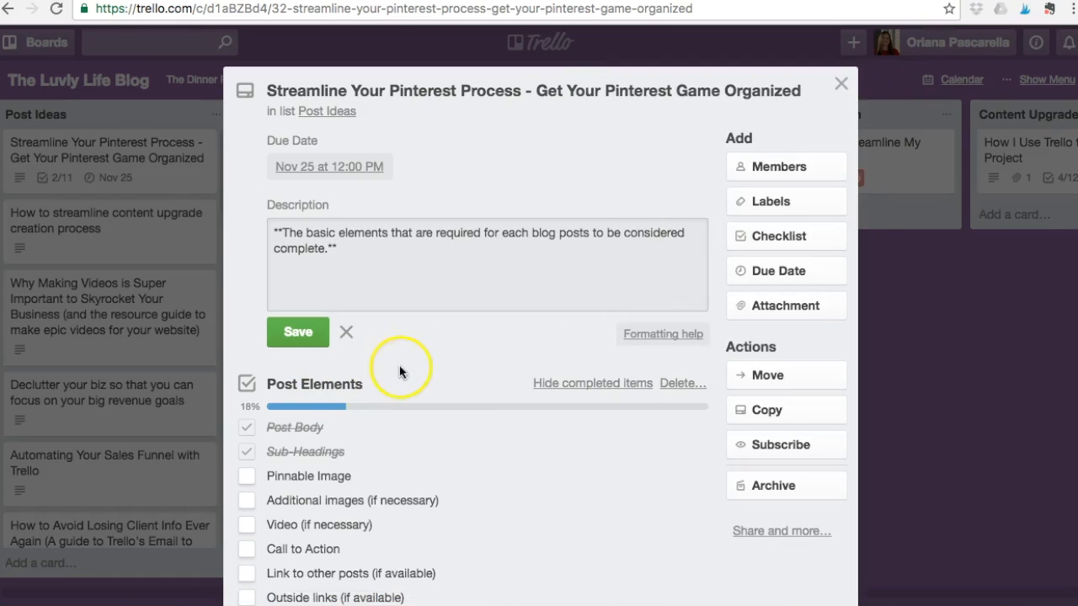
left_click(302, 338)
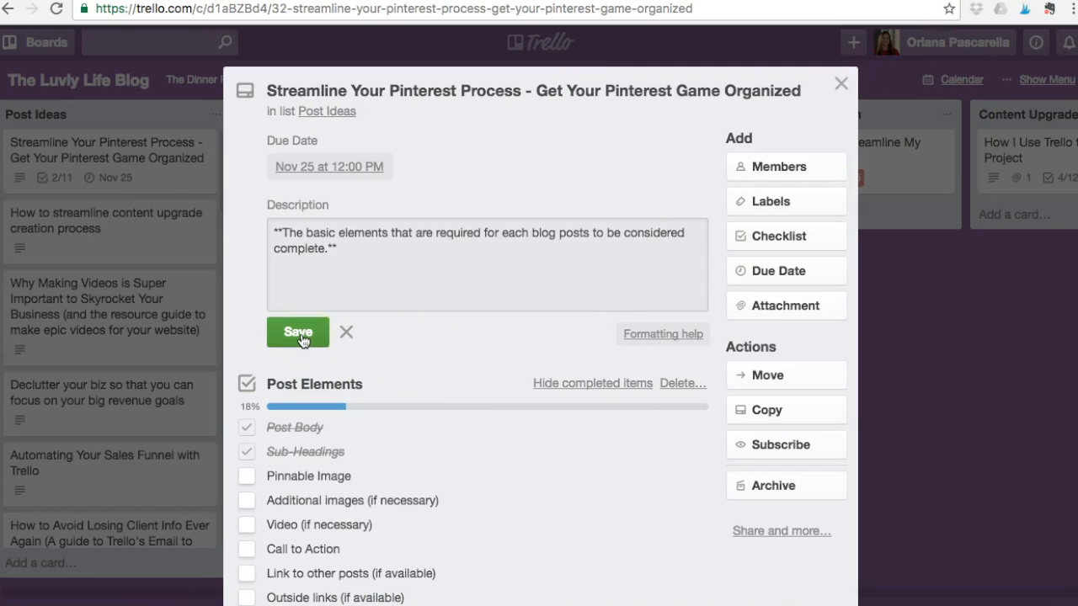
left_click(301, 339)
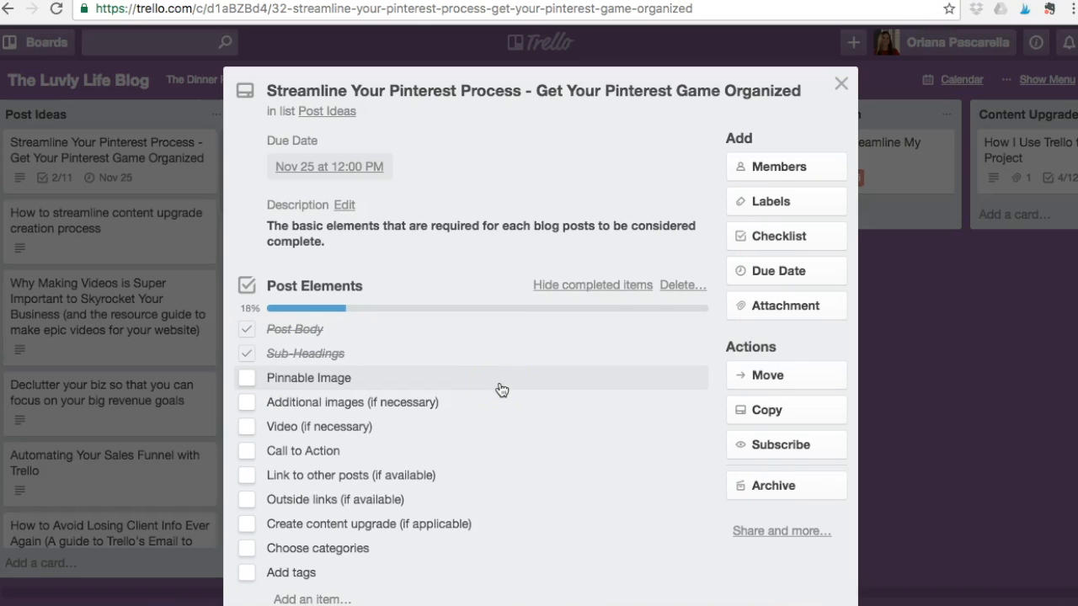
Mark "Additional images (if necessary)" and "Call to Action" as complete in the Post Elements checklist.
scroll(501, 389, "down", 3)
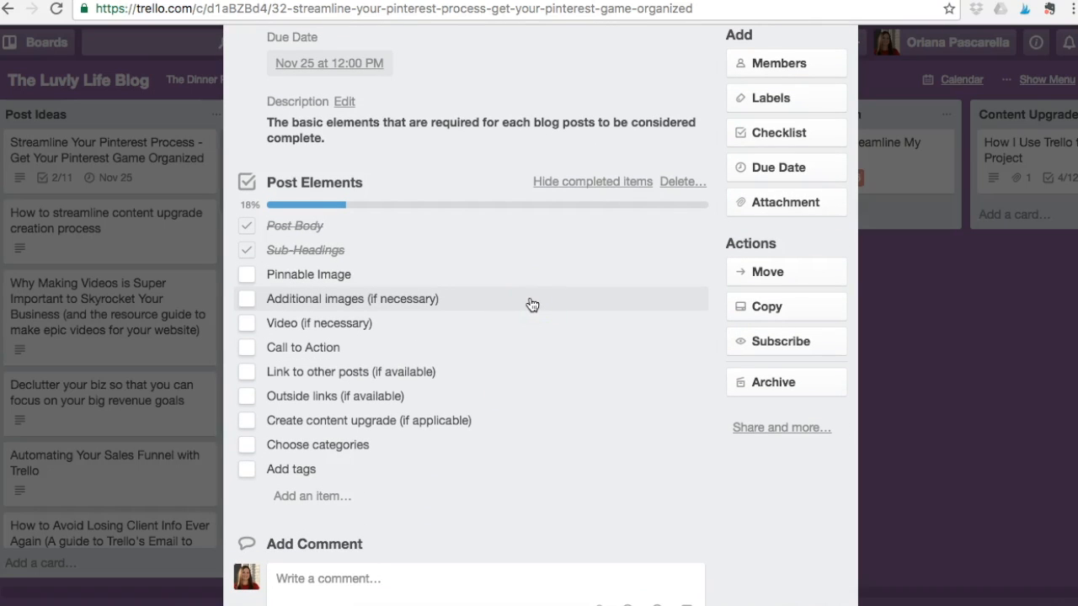
scroll(529, 303, "down", 1)
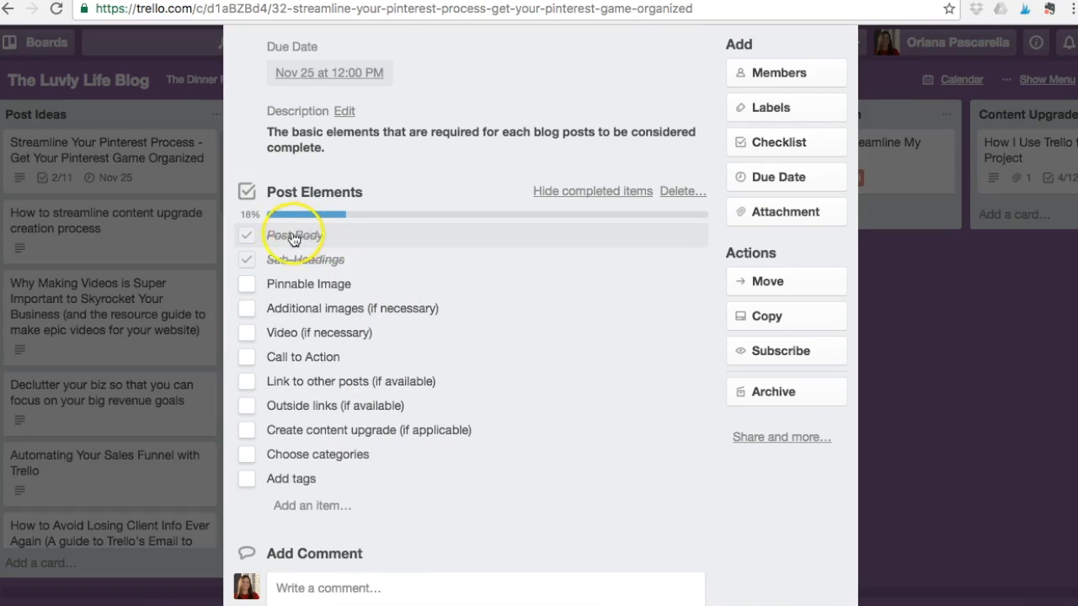
left_click(247, 311)
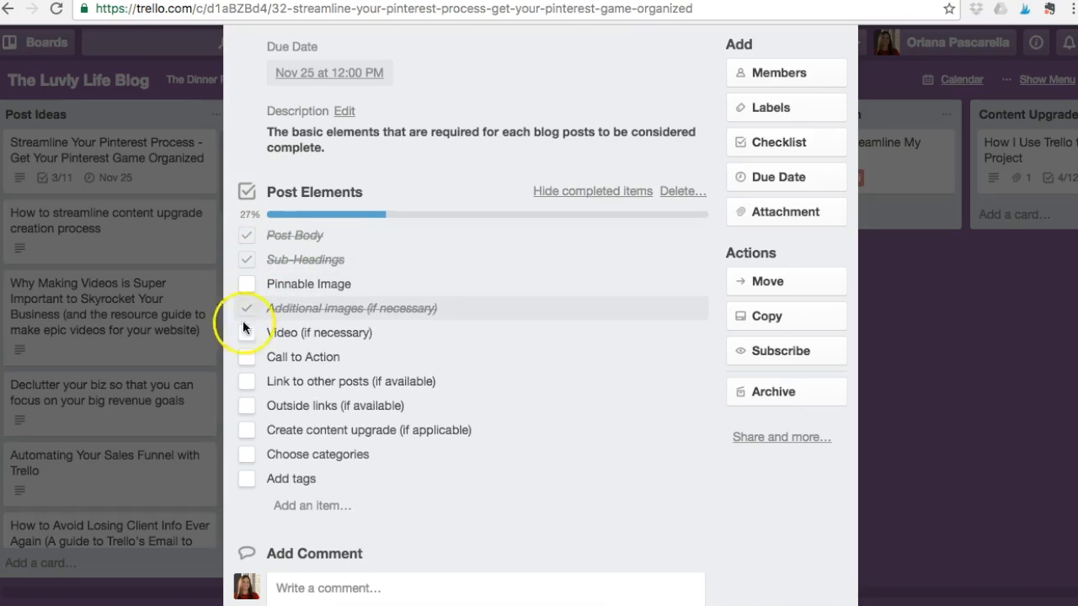
left_click(249, 360)
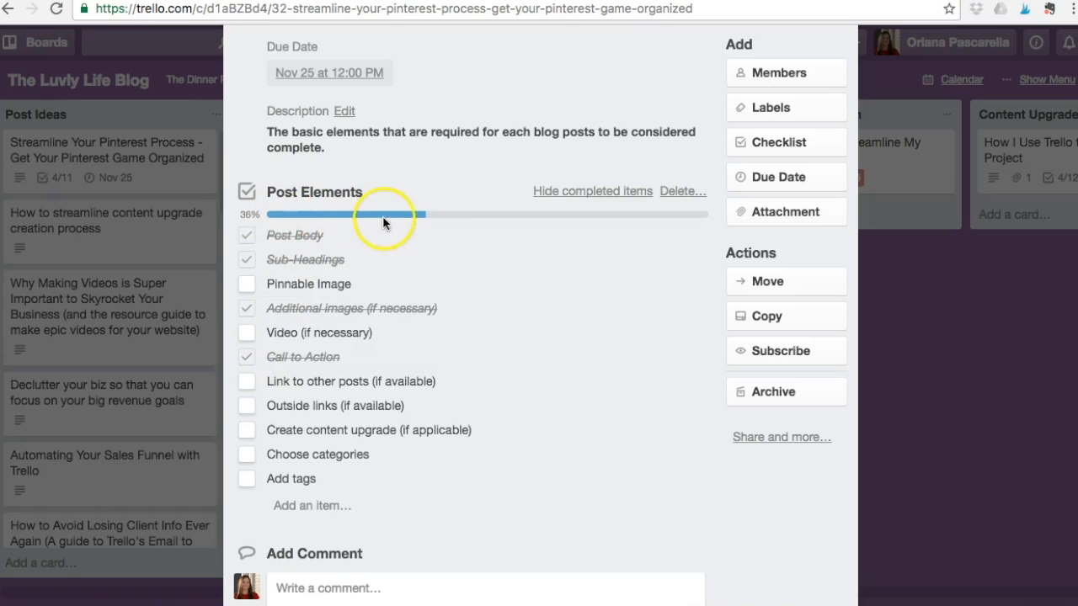
left_click(254, 217)
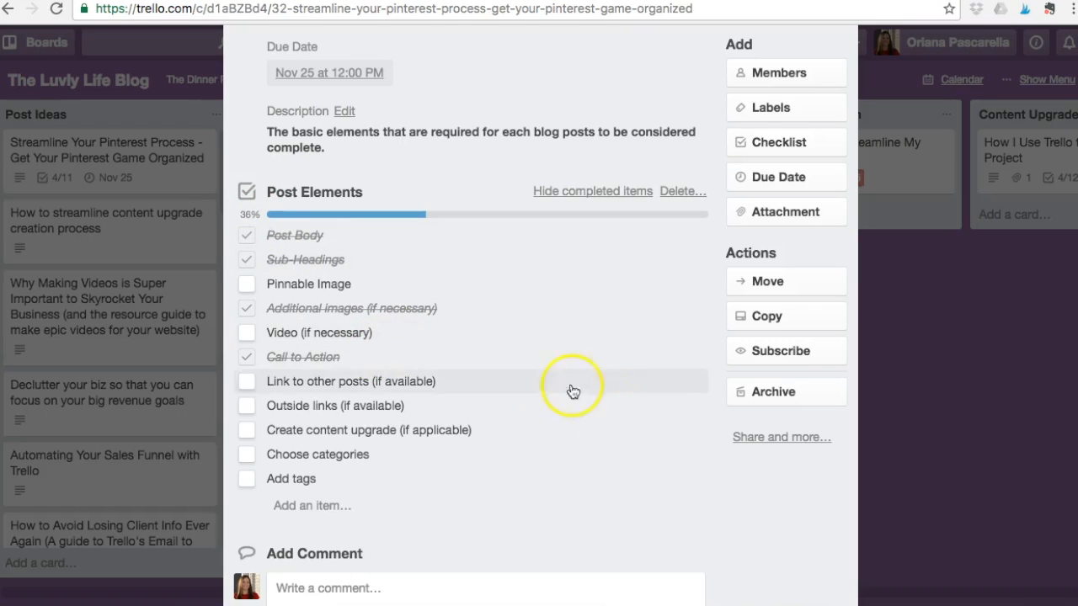
Start adding a checklist to the card, view the existing checklists whose items can be copied, and close it without adding.
scroll(615, 414, "up", 2)
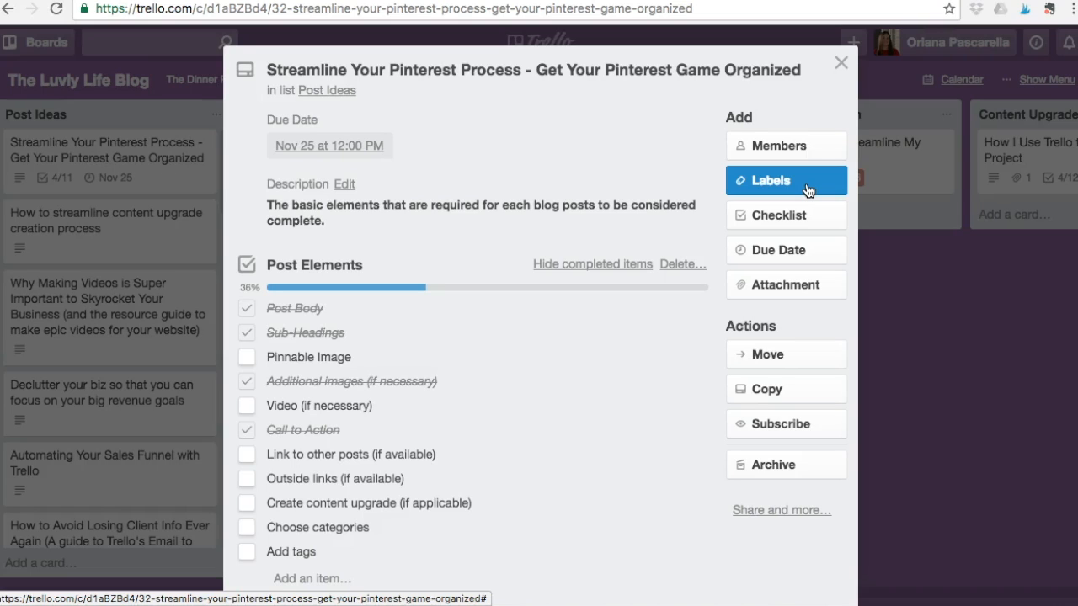
left_click(806, 217)
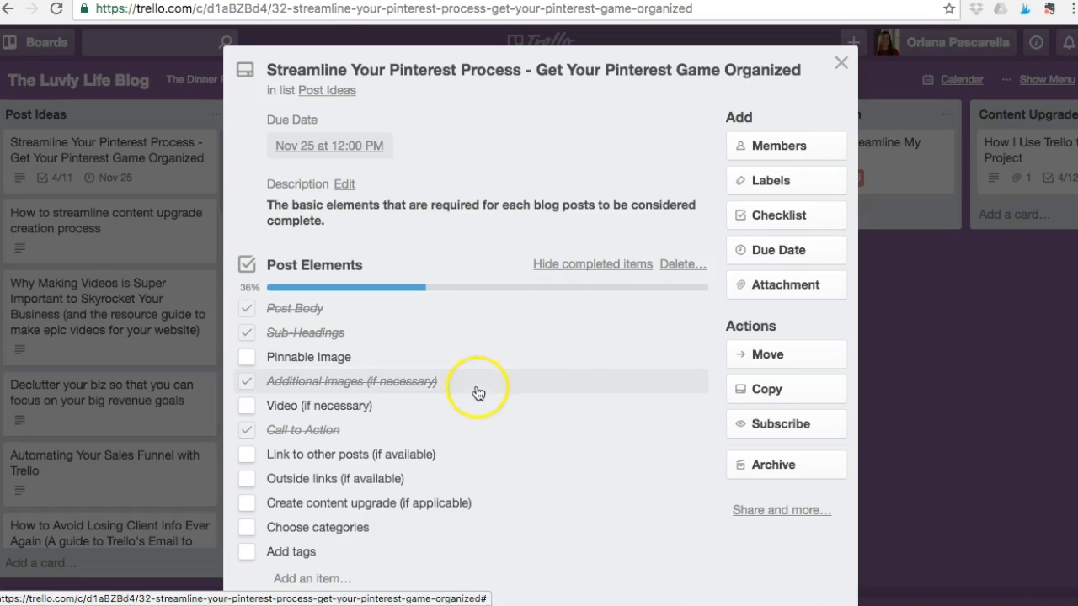
scroll(472, 394, "down", 1)
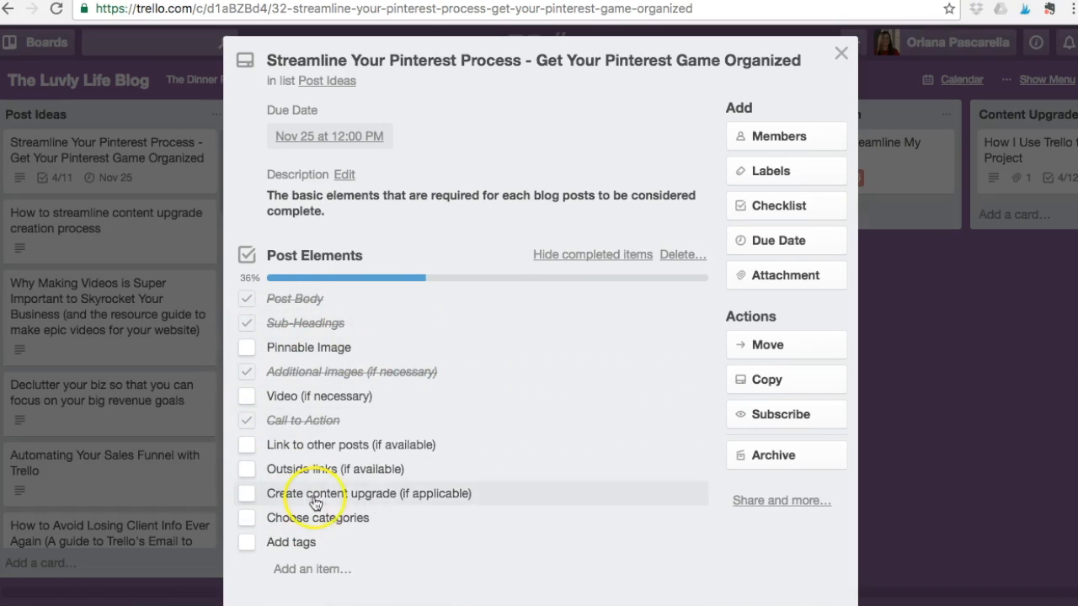
left_click(794, 217)
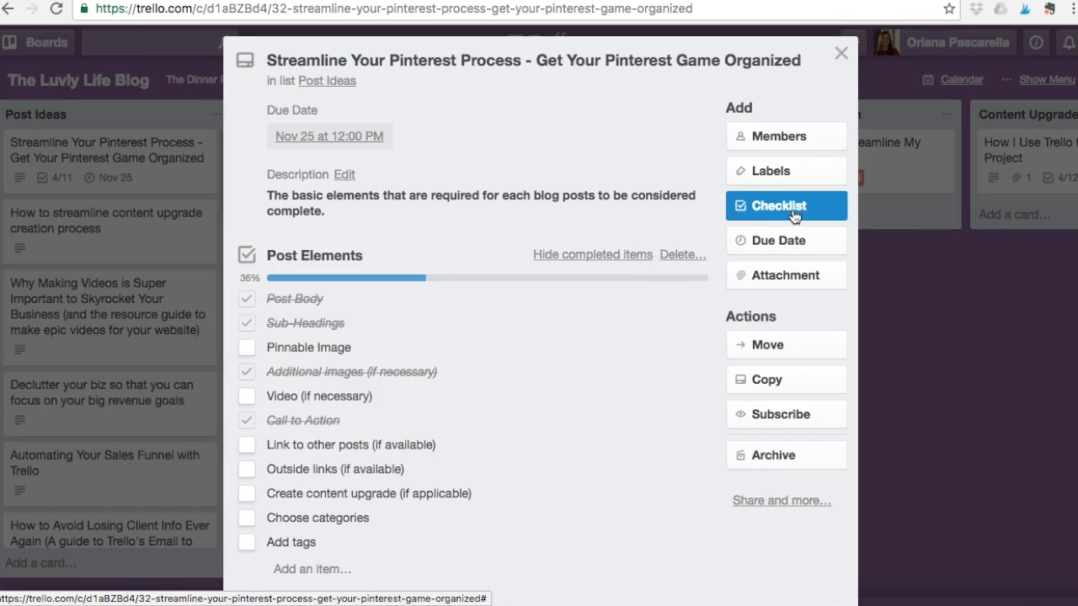
left_click(794, 217)
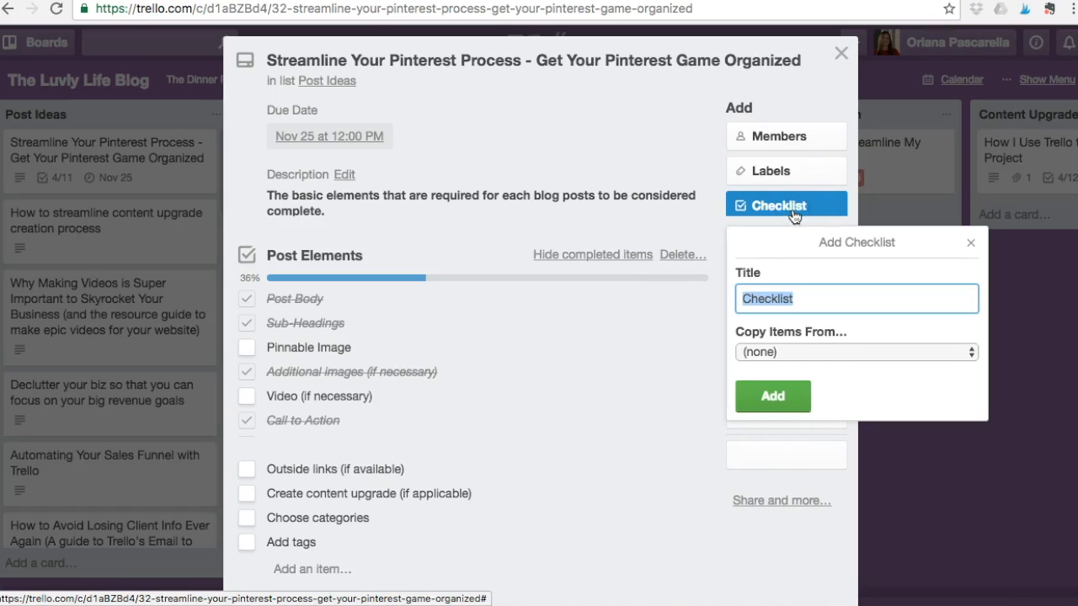
left_click(875, 356)
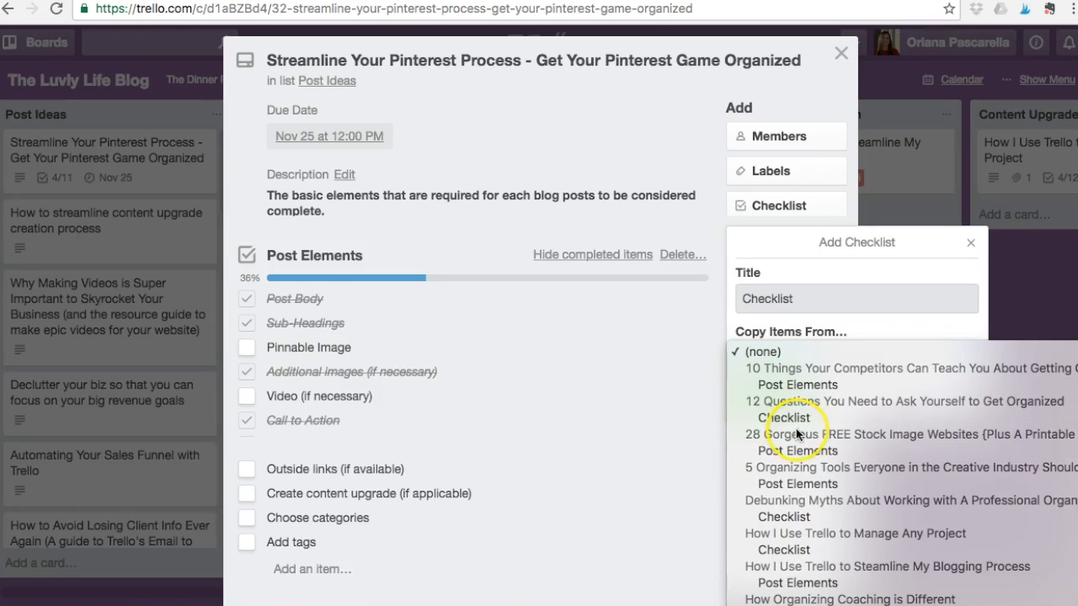
left_click(669, 350)
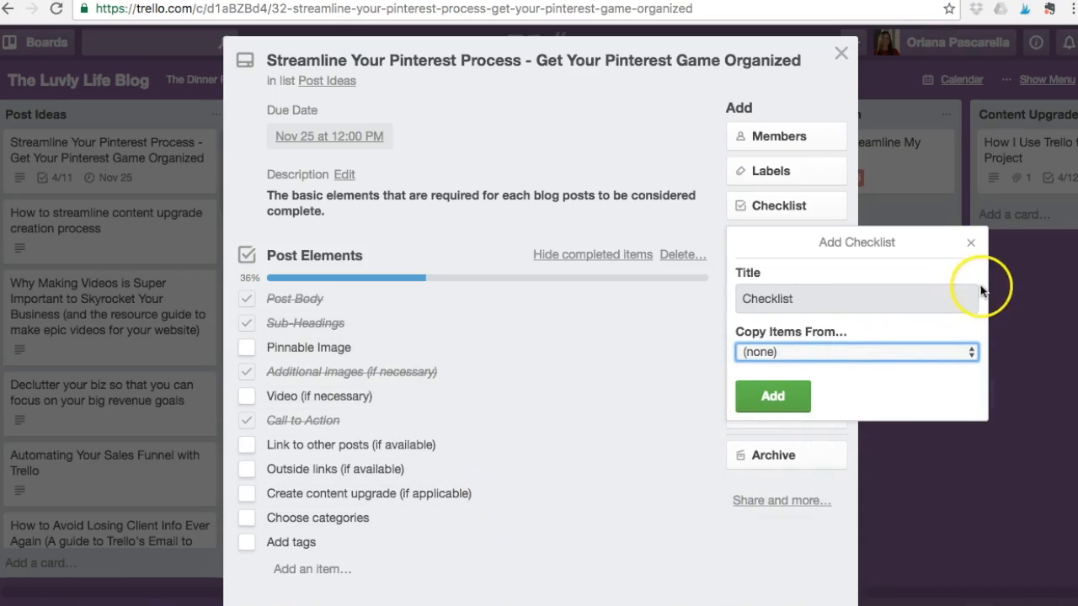
left_click(973, 243)
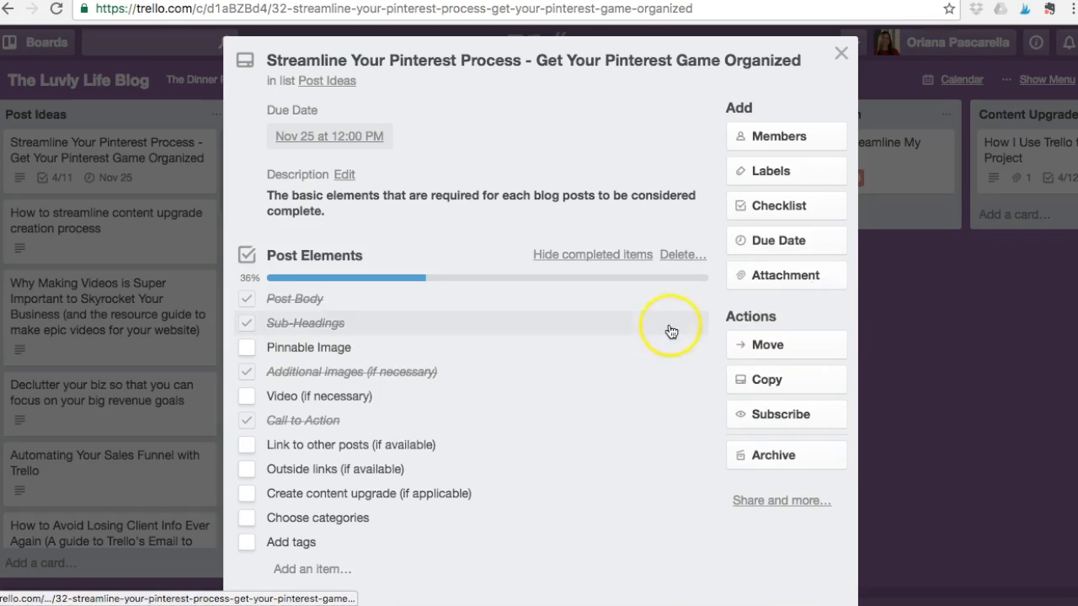
Examine the sources for attaching files or a link to the card, and close the attachment options.
left_click(768, 246)
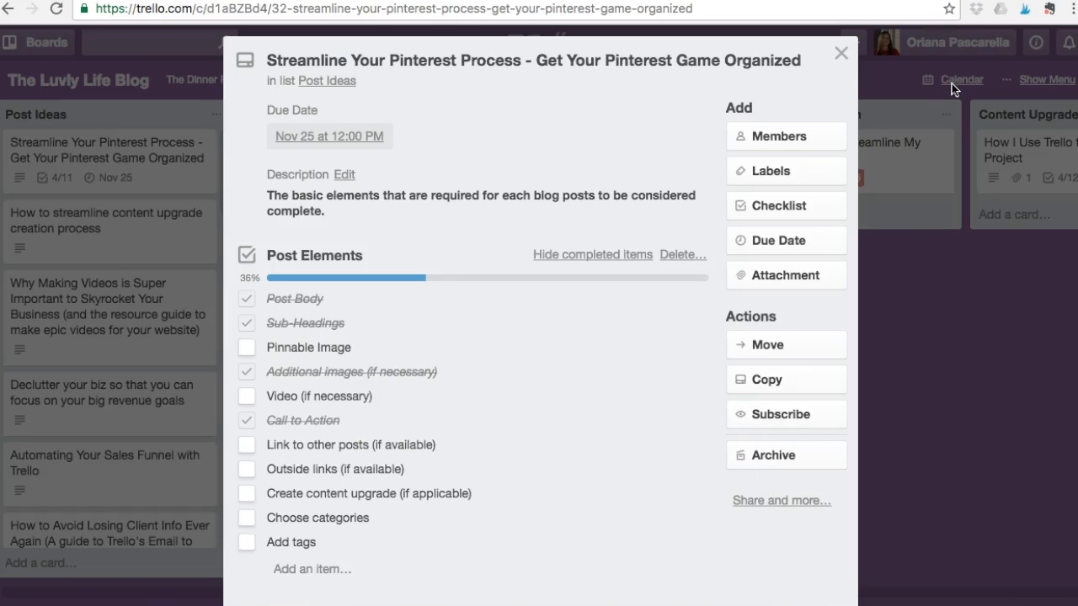
left_click(806, 281)
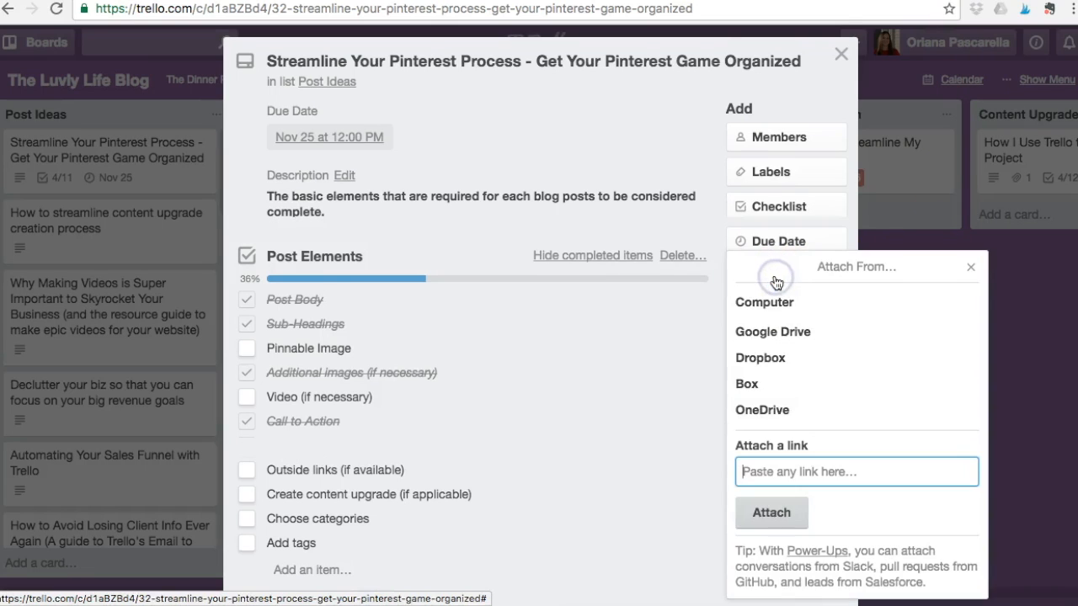
left_click(787, 305)
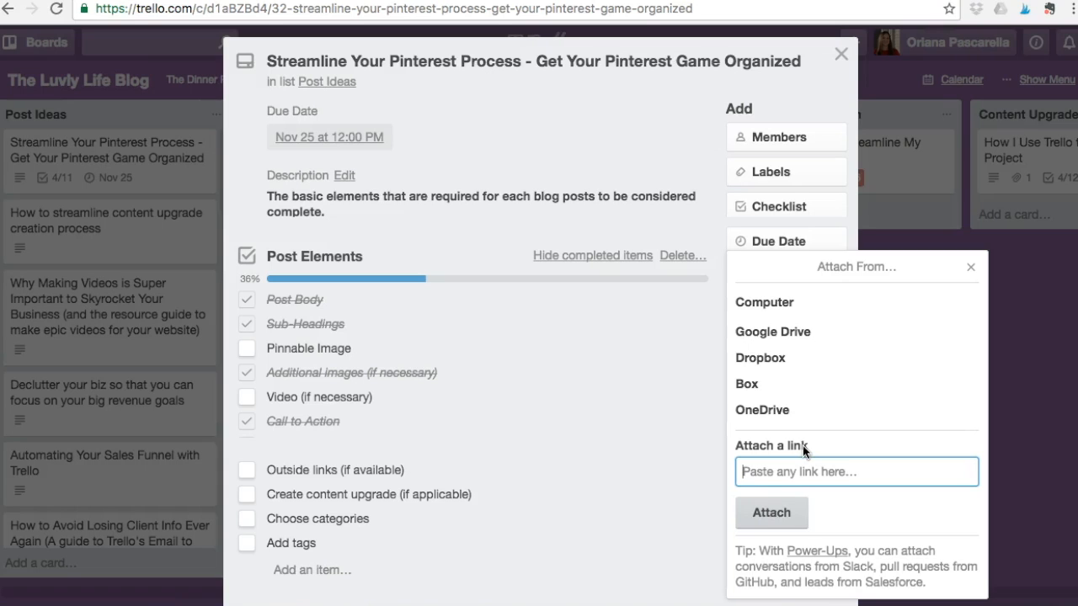
left_click(782, 464)
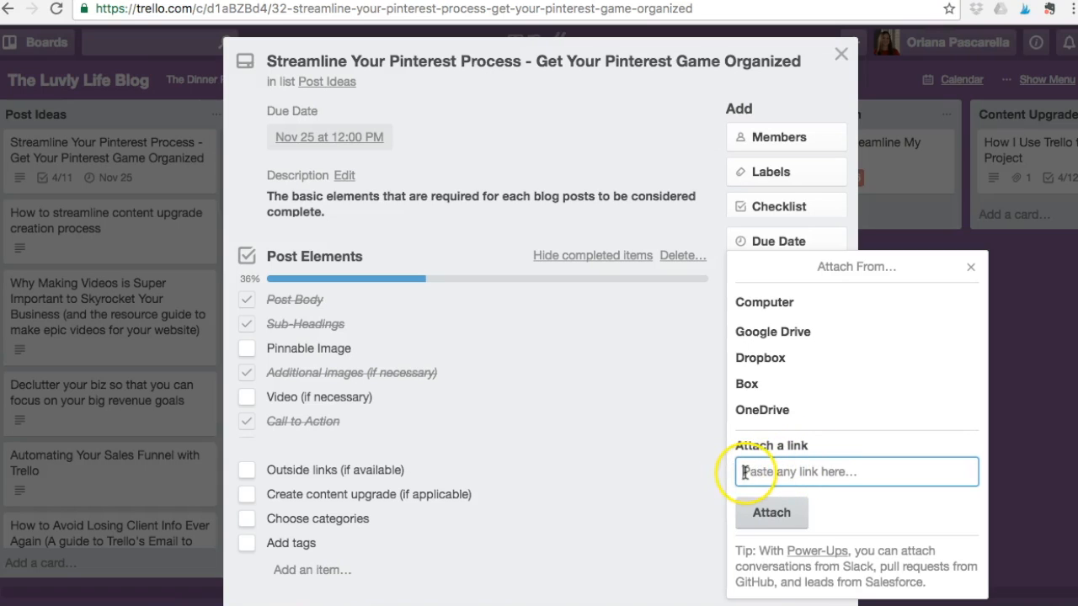
left_click(971, 267)
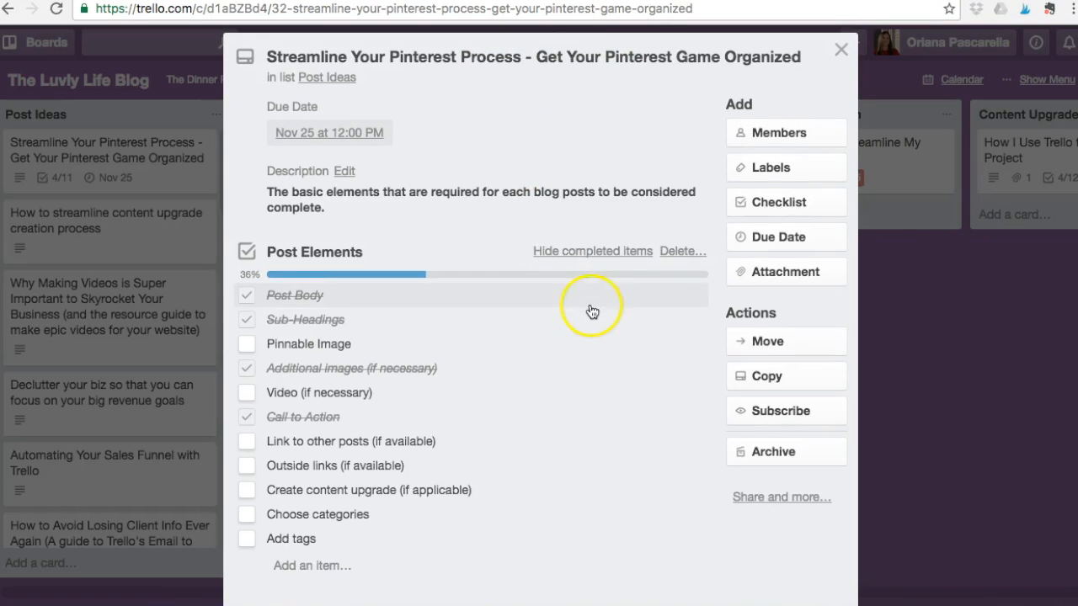
Move the card to position 1 of the To Research list on The Luvly Life Blog board.
scroll(547, 311, "down", 1)
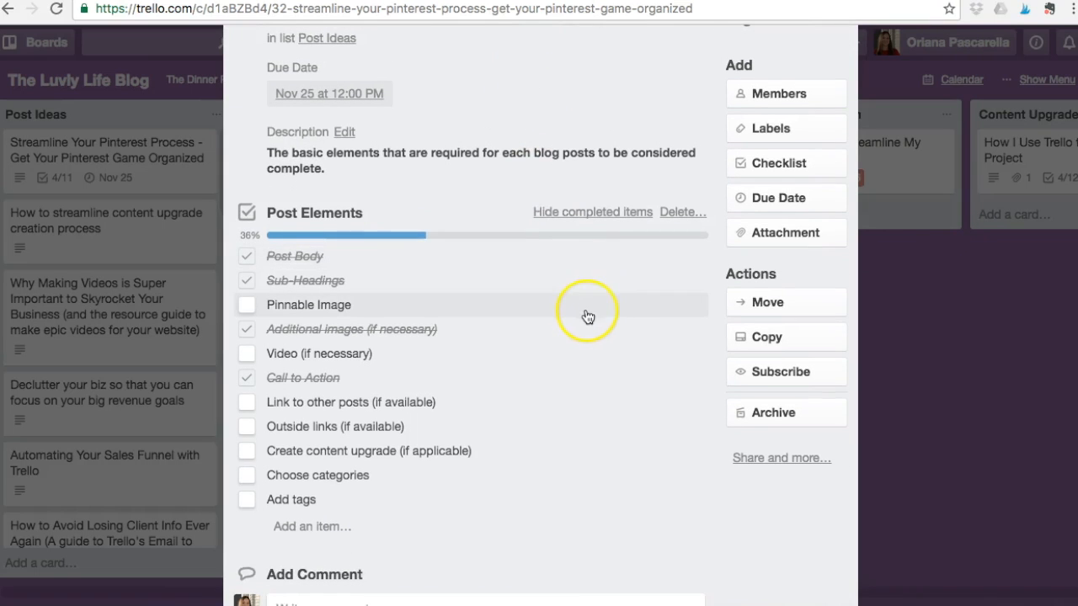
left_click(767, 308)
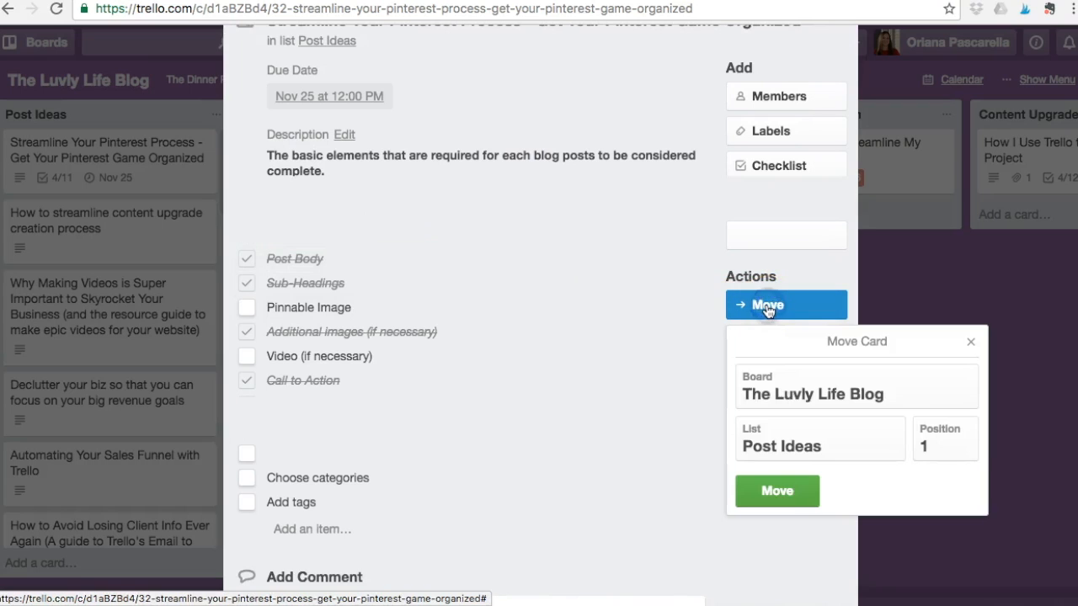
left_click(788, 444)
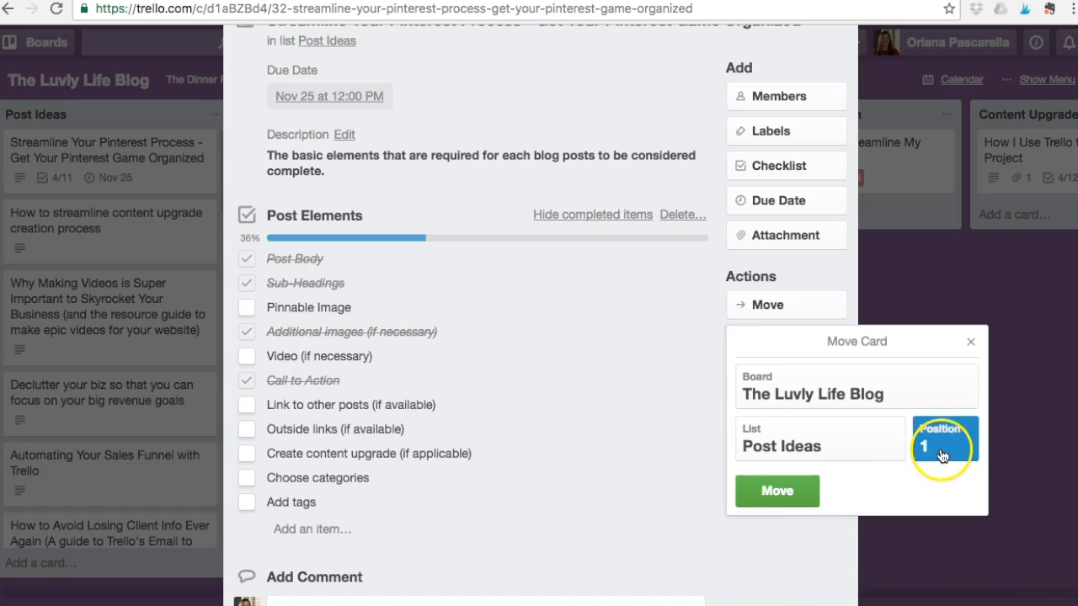
left_click(852, 453)
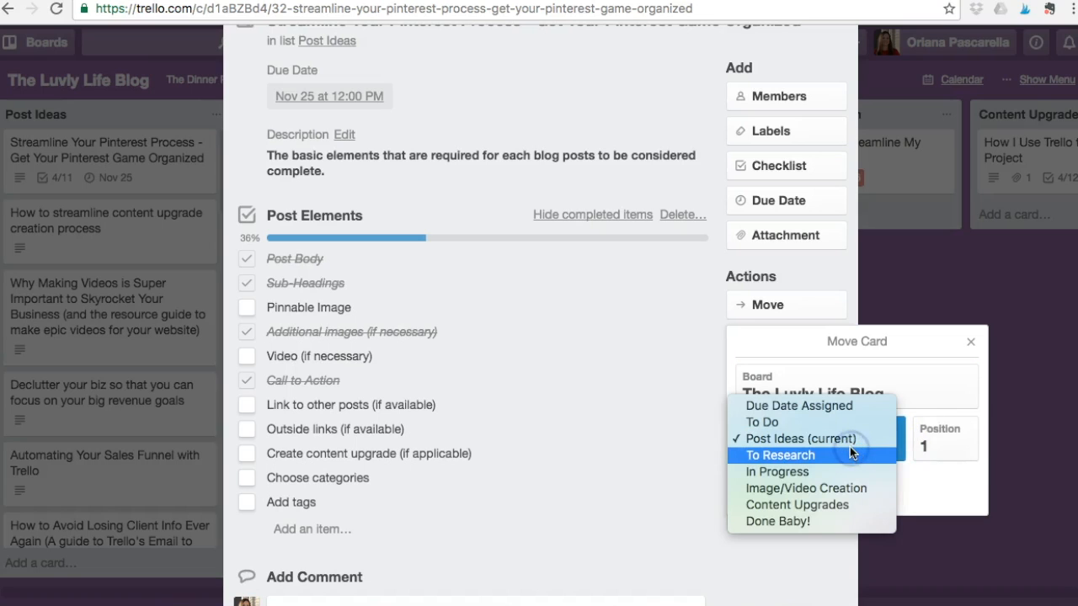
left_click(808, 455)
left_click(939, 451)
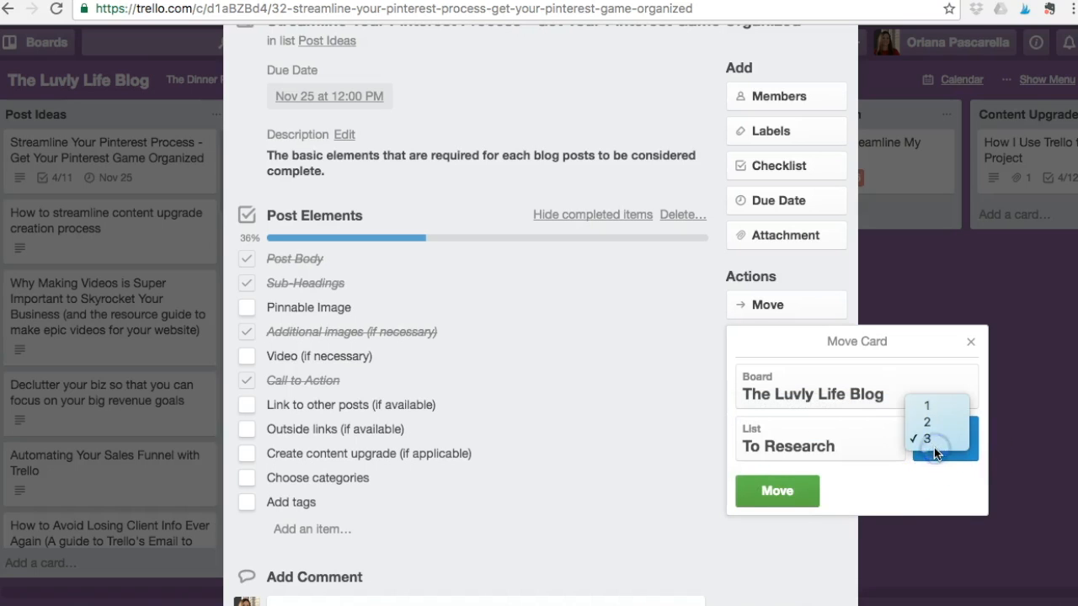
left_click(937, 407)
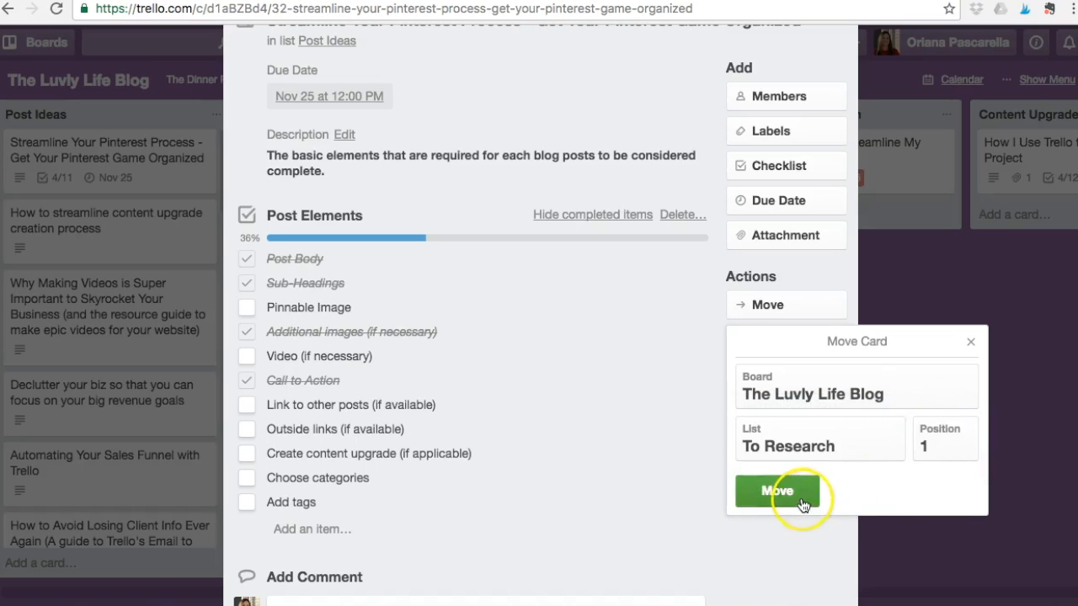
left_click(796, 496)
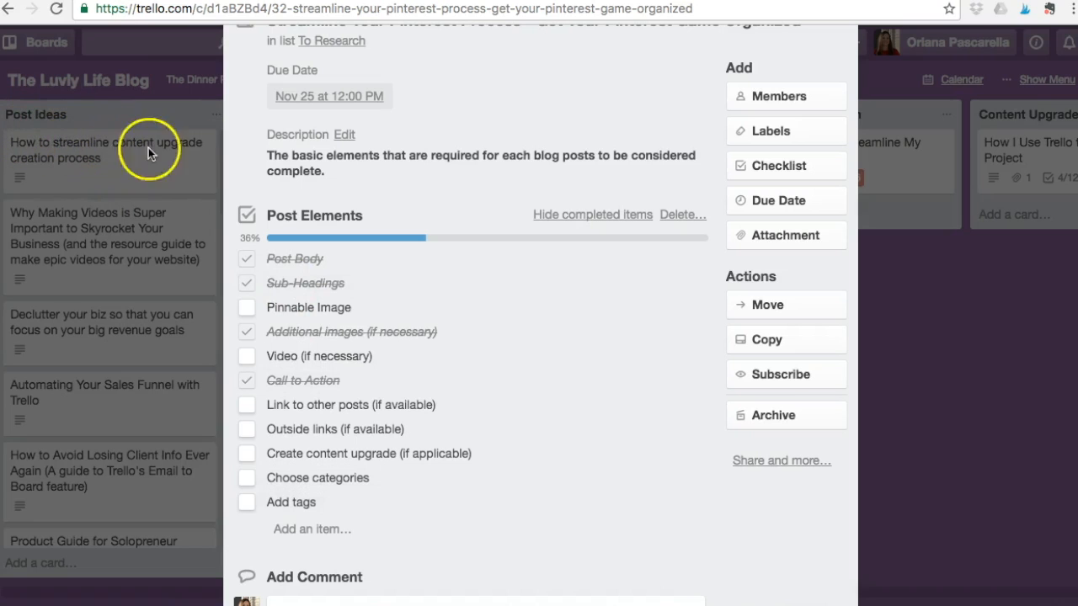
View the options for copying the card, and close them without creating a copy.
left_click(795, 346)
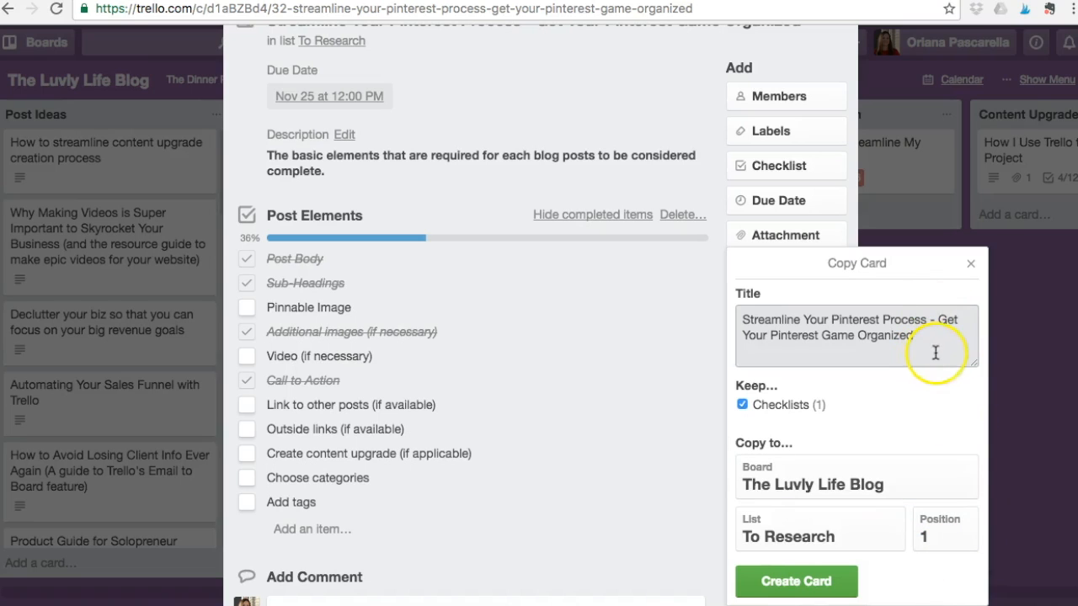
left_click(971, 267)
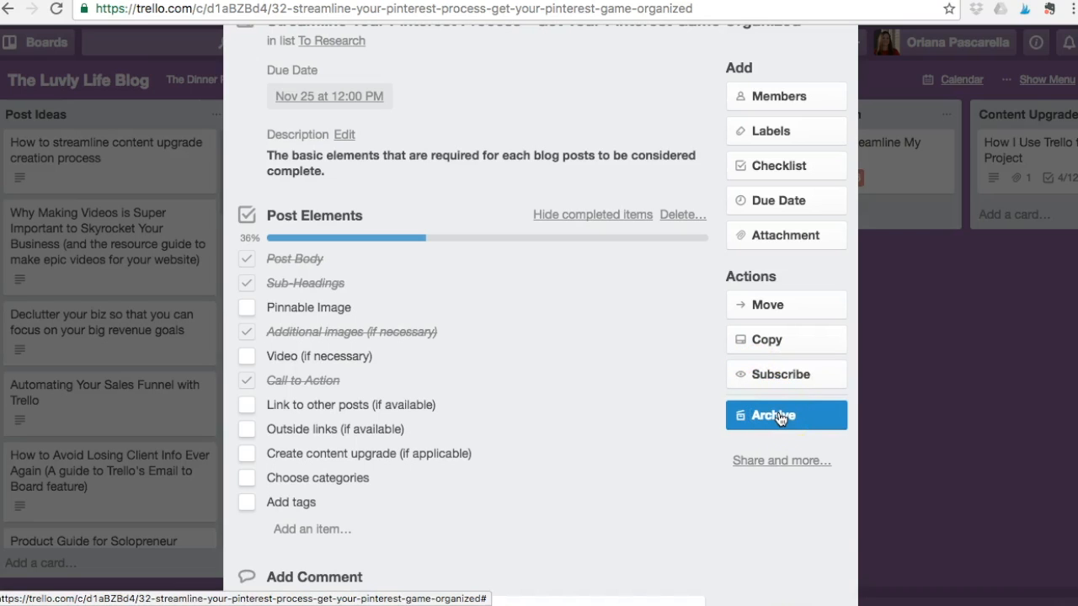
scroll(674, 487, "up", 1)
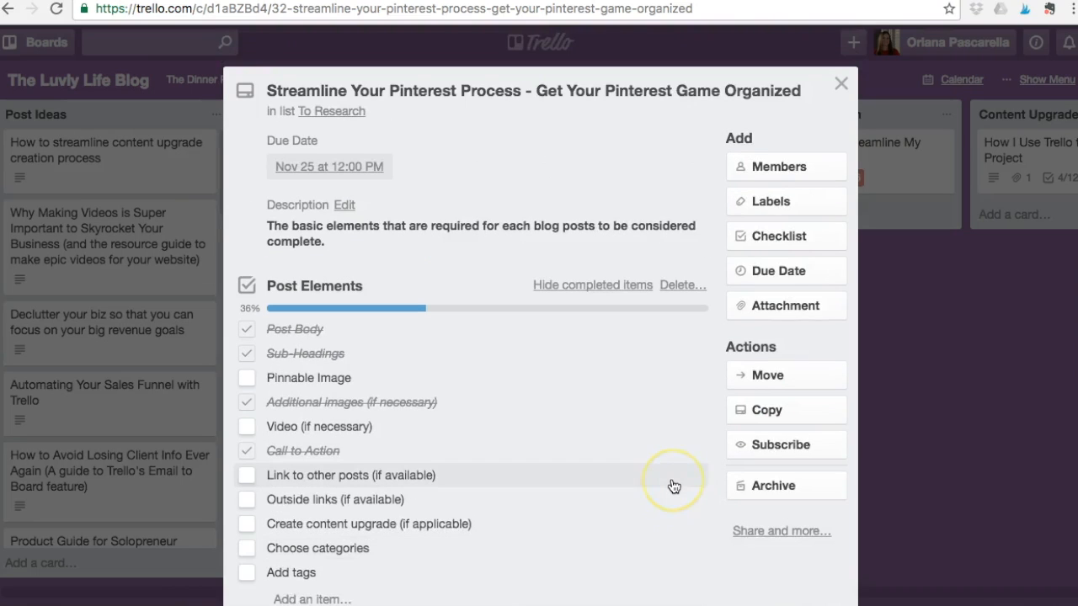
View the card's comment area, show the activity details and read through the activity history to its oldest entry.
scroll(674, 487, "down", 2)
scroll(673, 486, "down", 4)
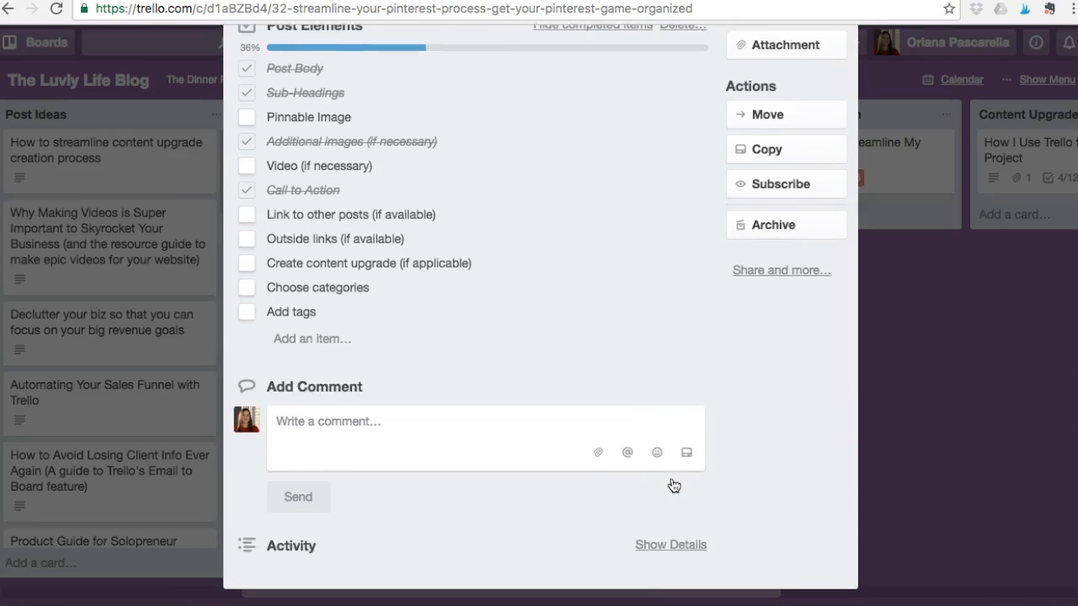
left_click(618, 448)
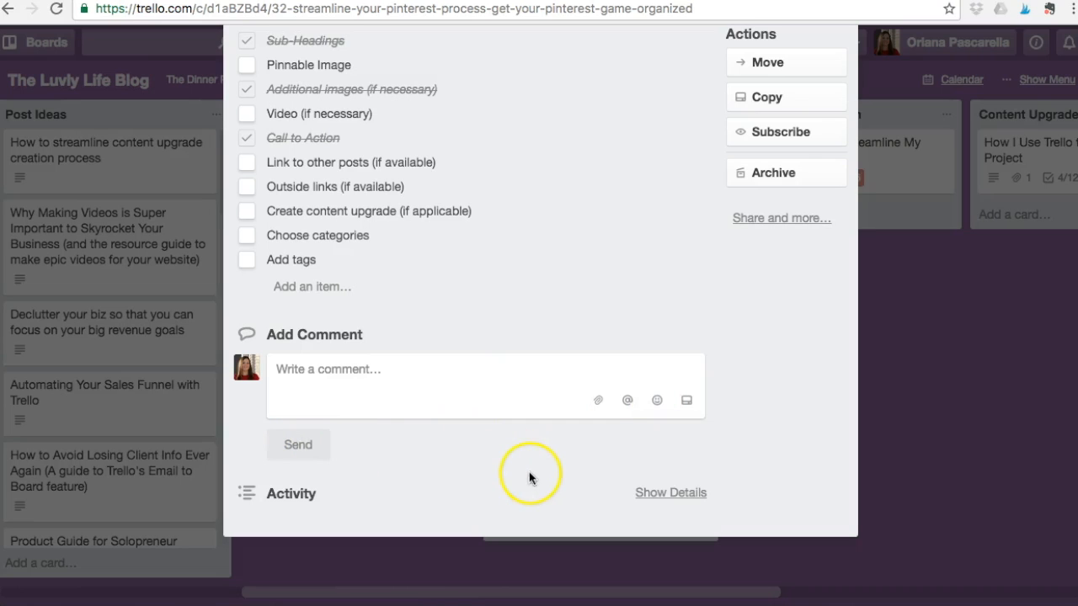
left_click(672, 497)
scroll(640, 527, "down", 2)
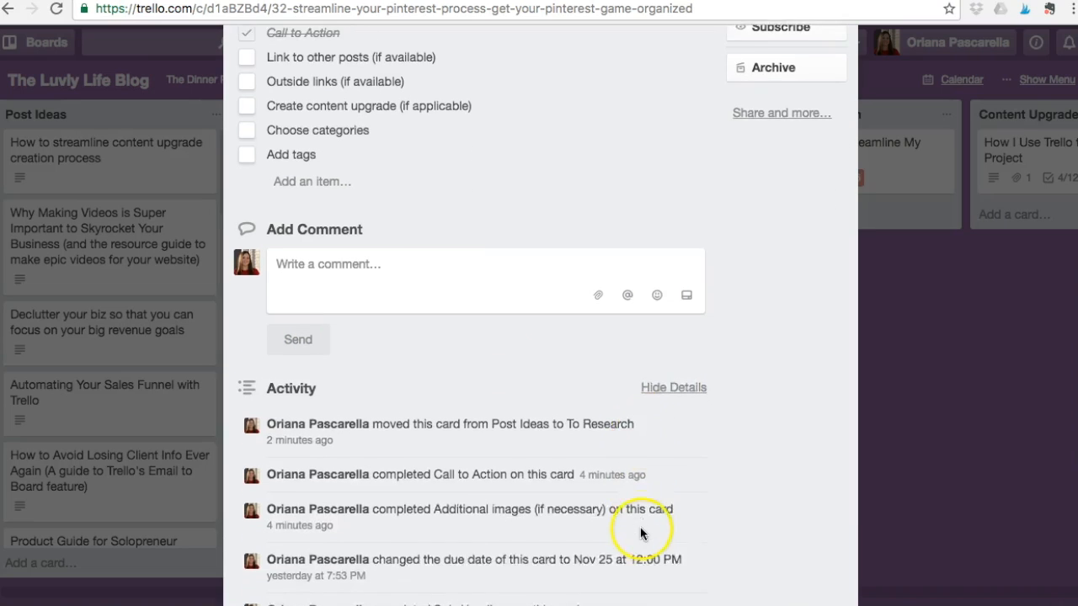
scroll(599, 474, "down", 4)
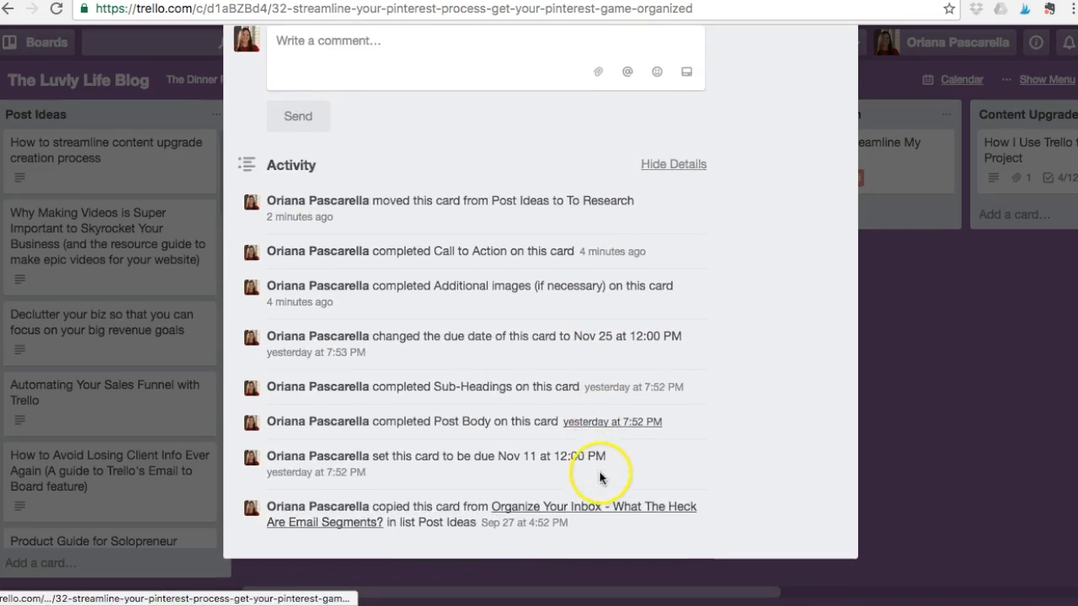
Finish reading the activity history, hide the activity details, and close the Pinterest process card.
scroll(599, 478, "down", 1)
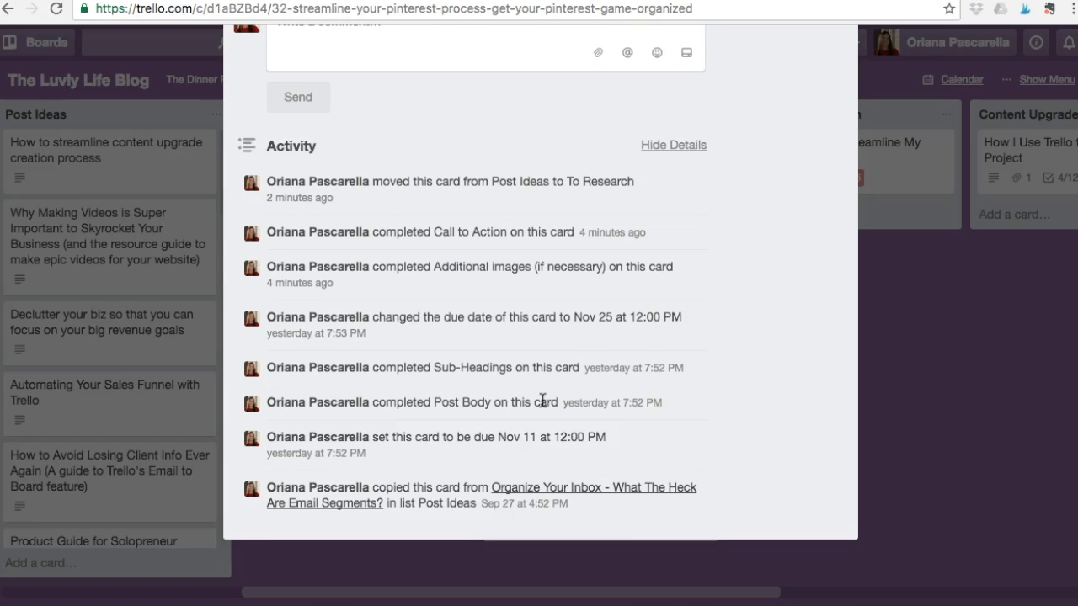
left_click(689, 146)
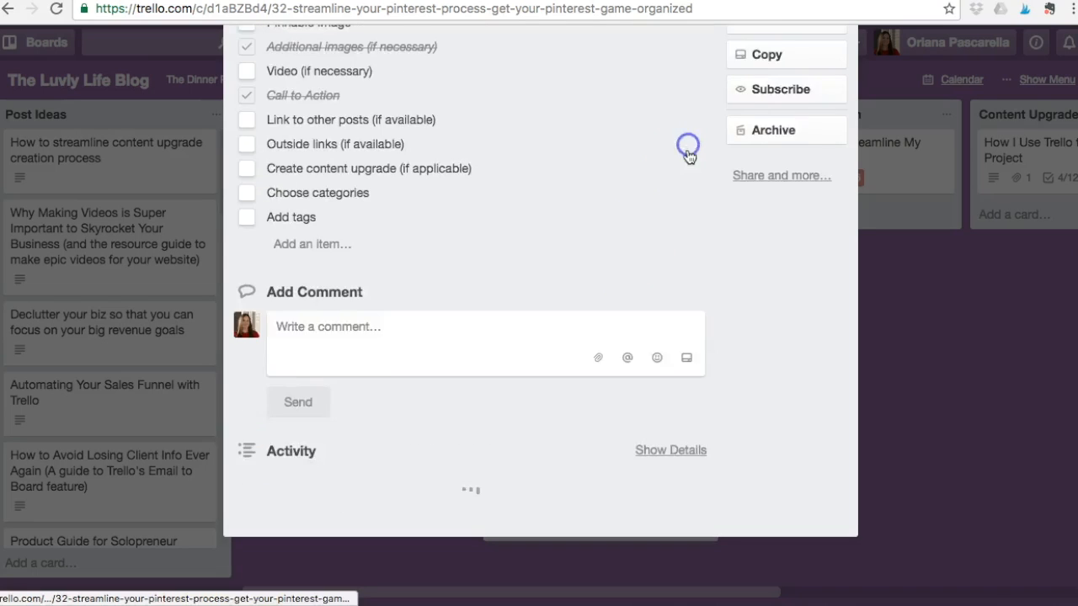
scroll(676, 381, "up", 5)
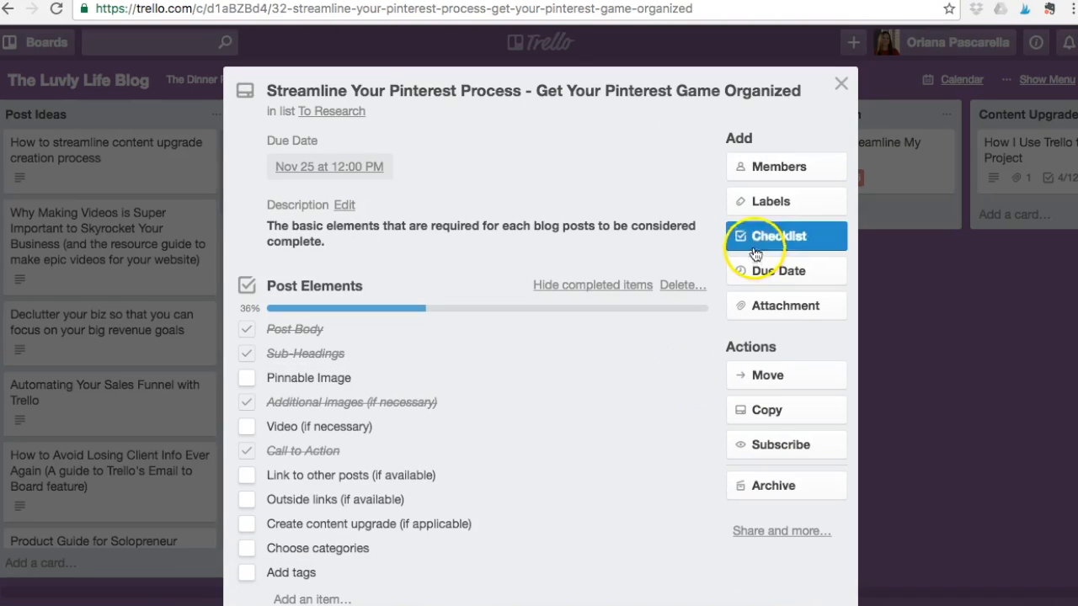
left_click(843, 86)
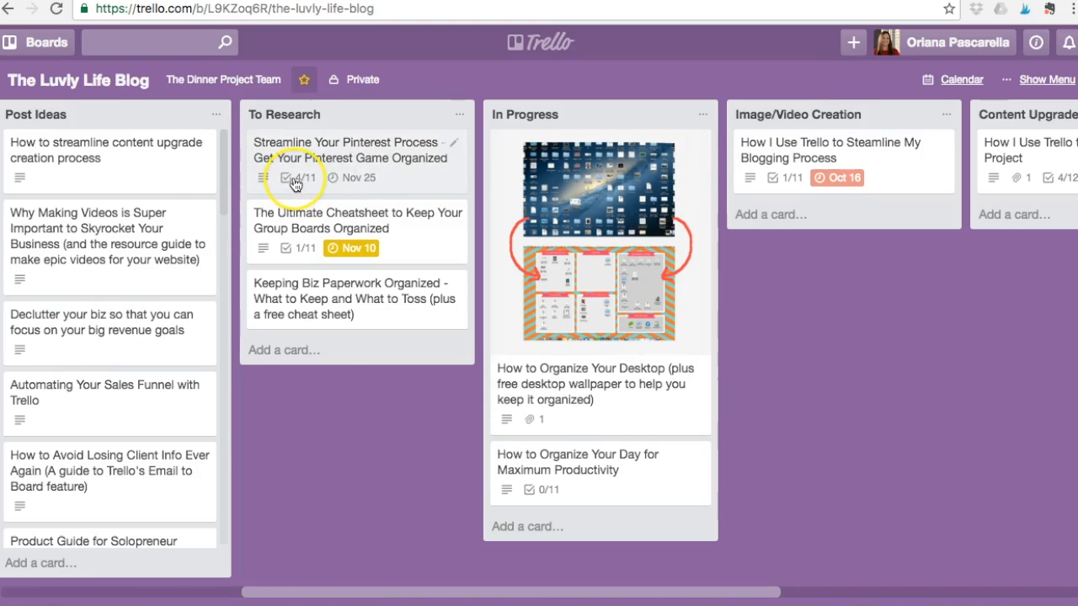
Move the card "How to streamline content upgrade creation process" from Post Ideas to the second position in In Progress and open it.
scroll(295, 184, "left", 1)
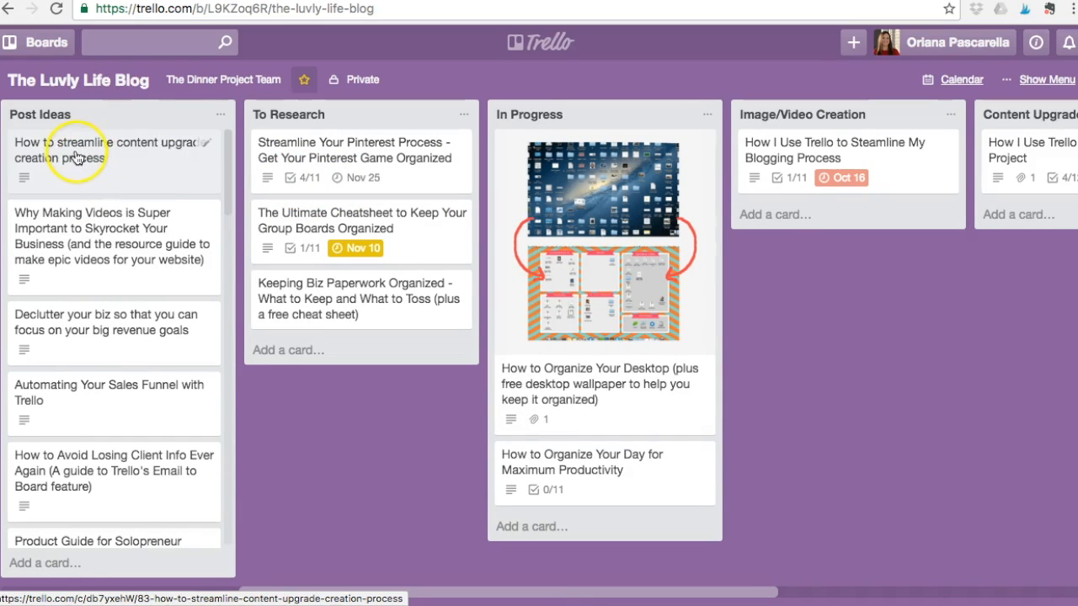
left_click_drag(76, 157, 558, 455)
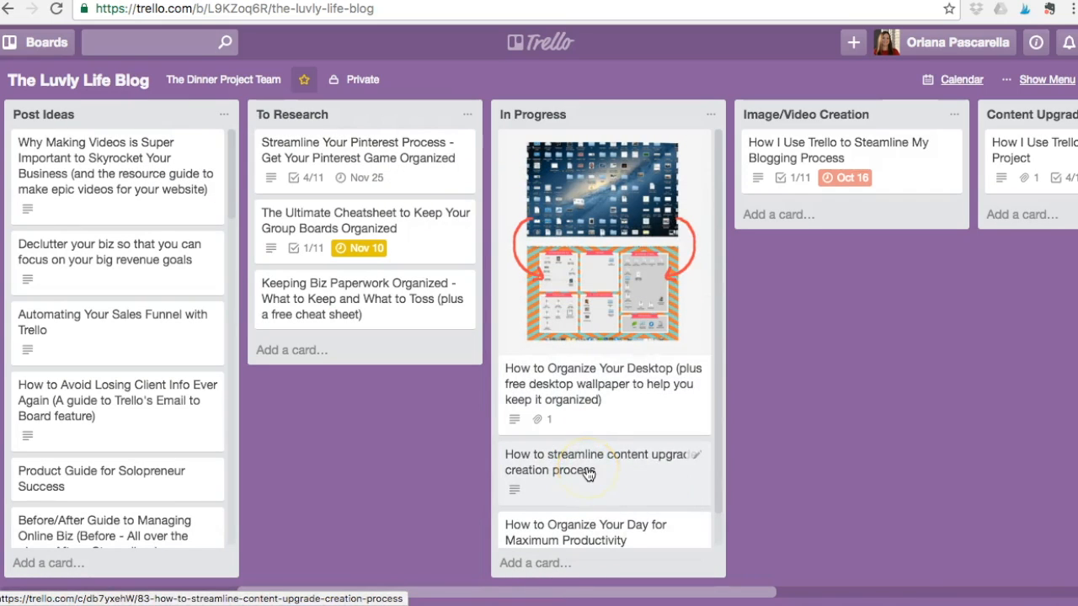
left_click(588, 474)
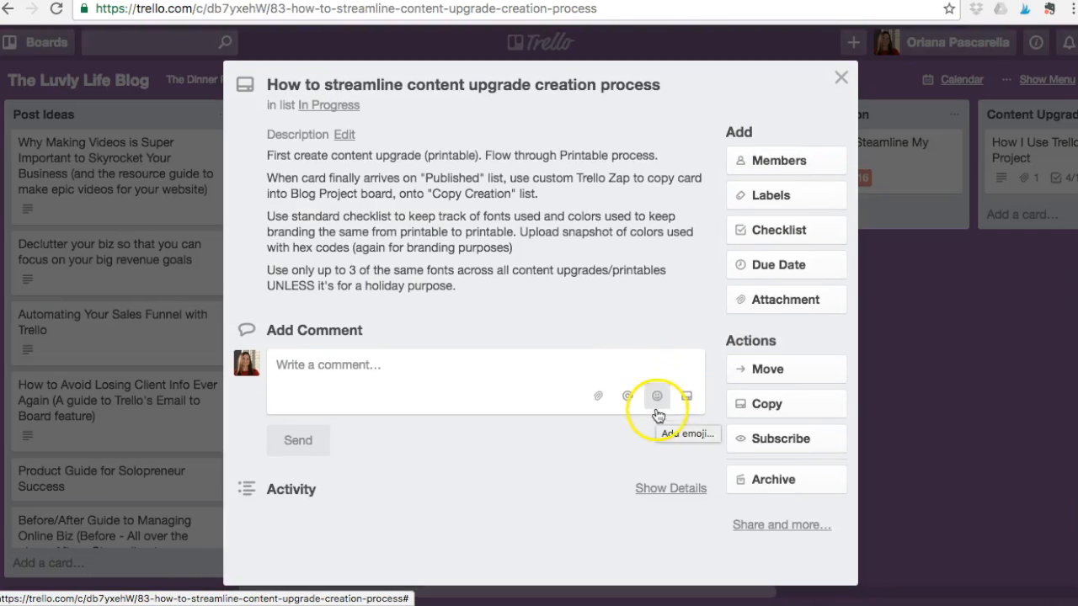
Add a checklist titled Checklist to the card, copying the blog post items, Post Body through Add tags, from an existing checklist.
left_click(785, 239)
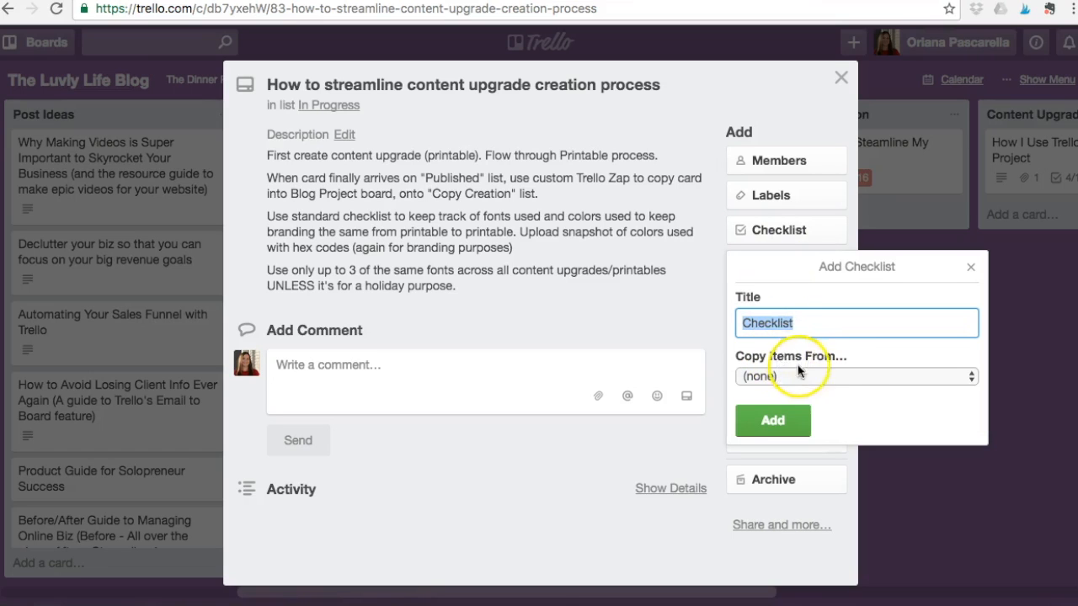
left_click(854, 376)
left_click(800, 442)
left_click(775, 422)
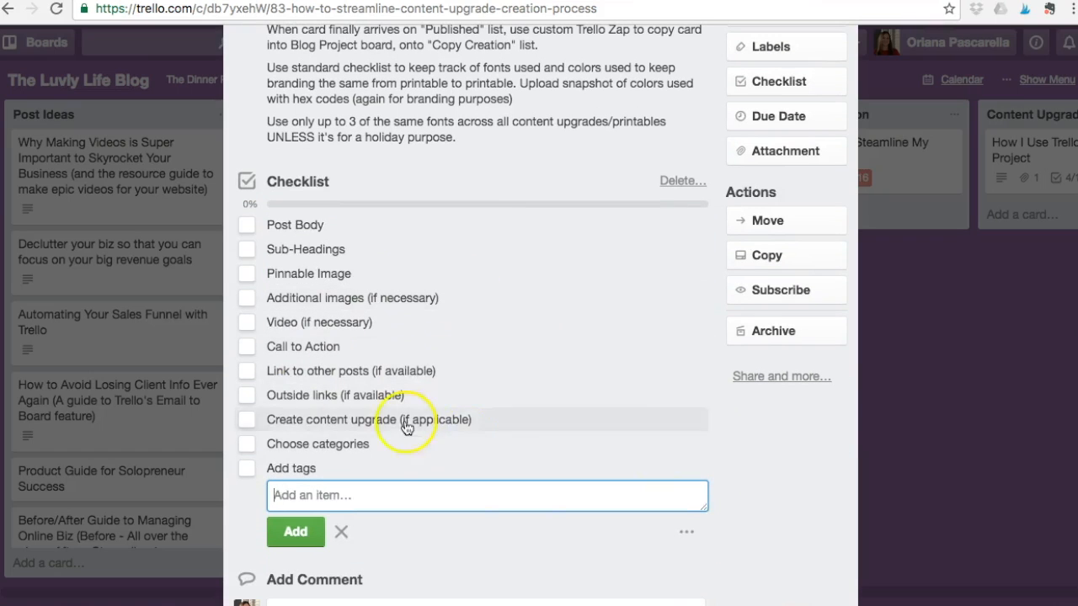
Set the card's due date to November 30, 2016 at 12:00 PM and close the card.
scroll(661, 417, "up", 3)
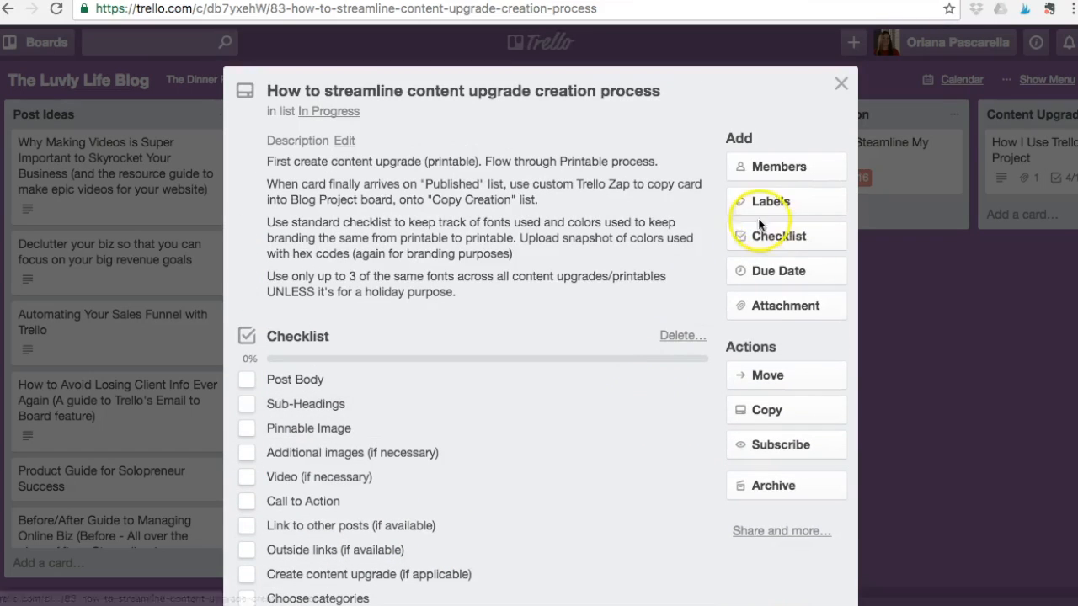
left_click(774, 274)
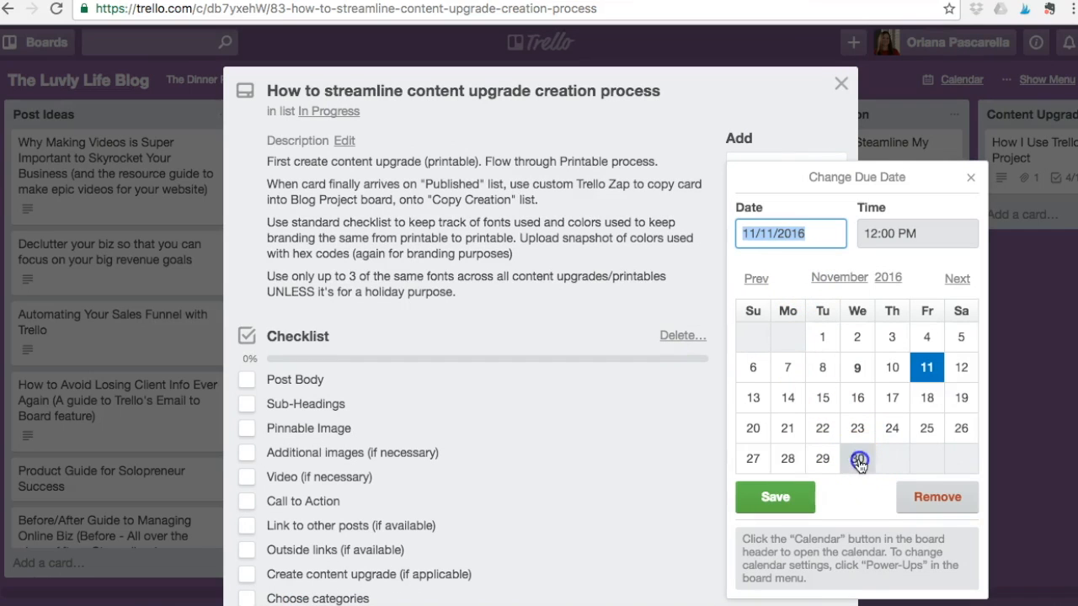
left_click(861, 461)
left_click(776, 497)
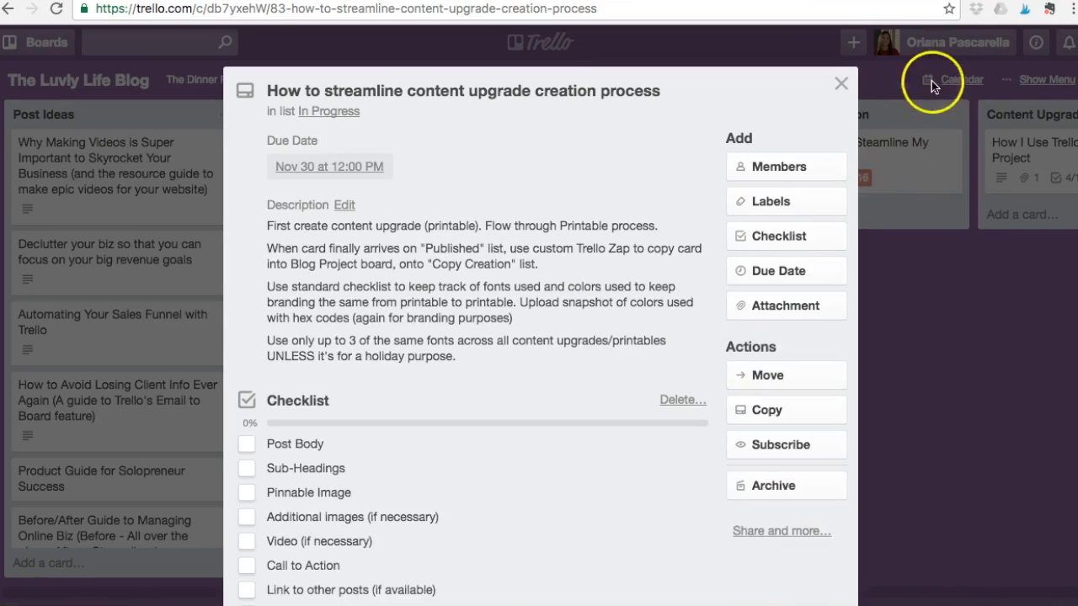
left_click(842, 84)
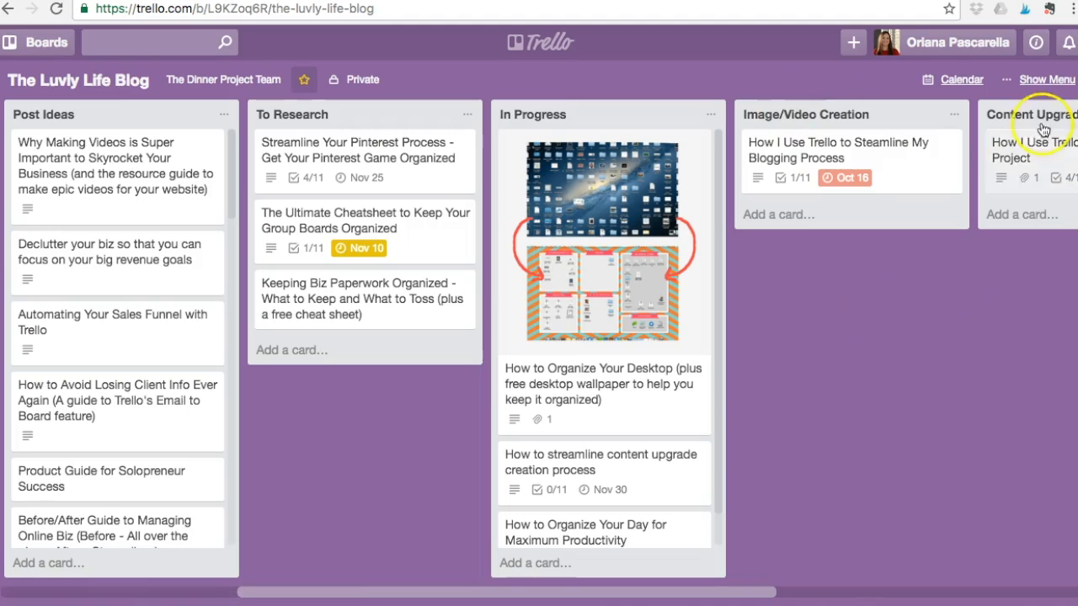
Open the board's calendar and examine the cards scheduled in November 2016, including the one due November 30.
left_click(962, 80)
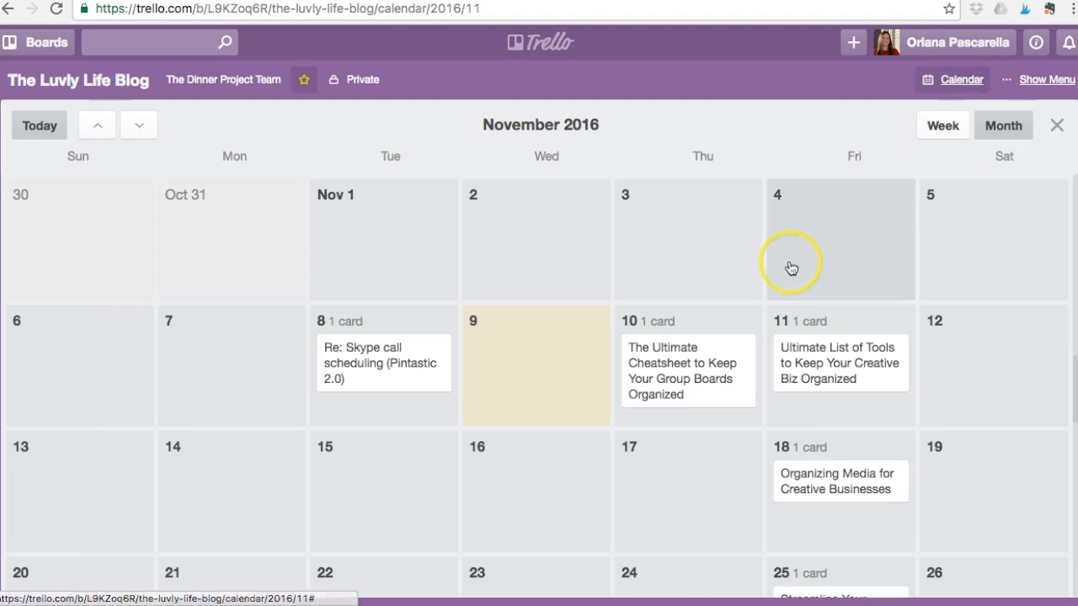
scroll(789, 264, "down", 3)
scroll(789, 267, "down", 2)
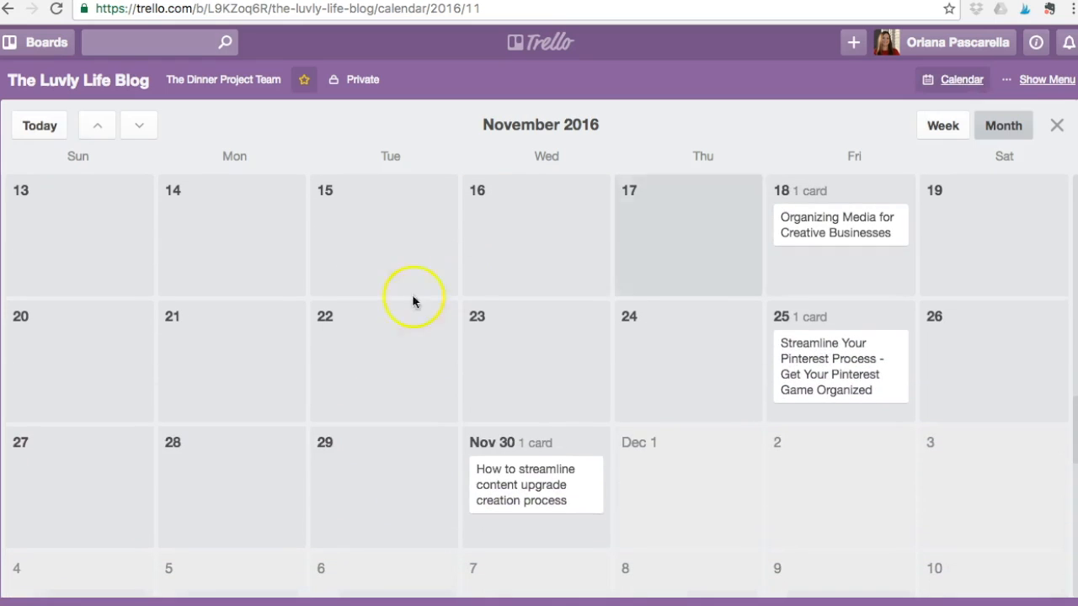
scroll(539, 501, "up", 3)
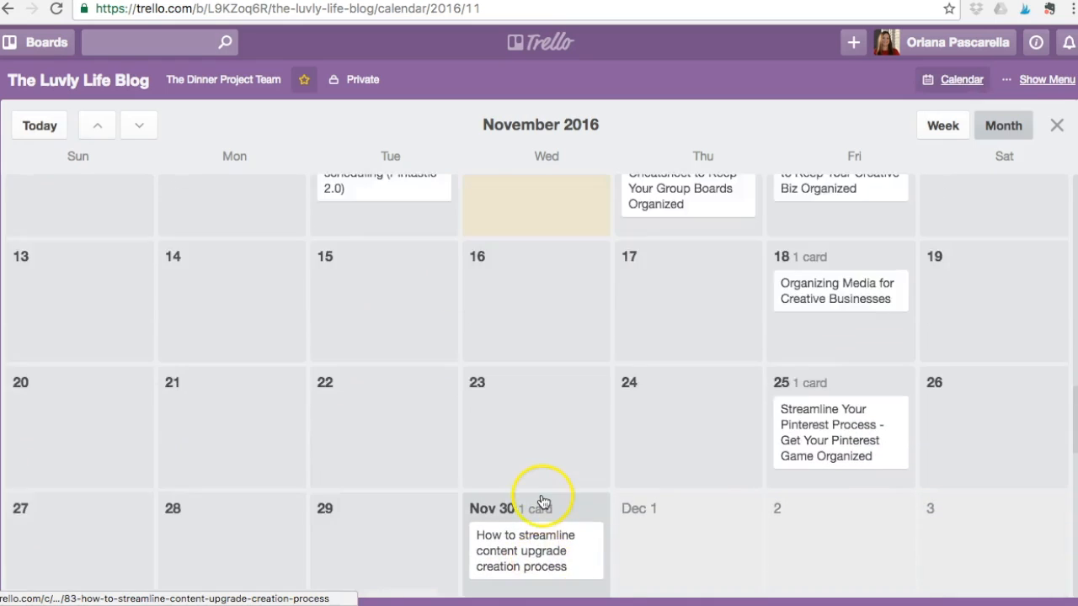
scroll(543, 502, "down", 2)
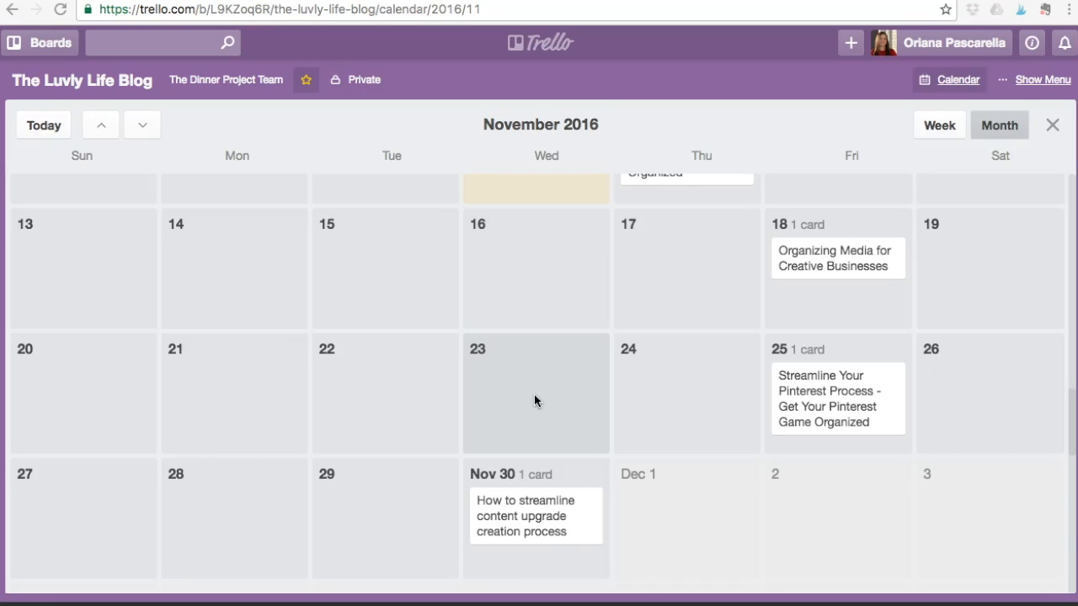
Close the calendar and look over the board's lists again, going back to Post Ideas.
left_click(956, 82)
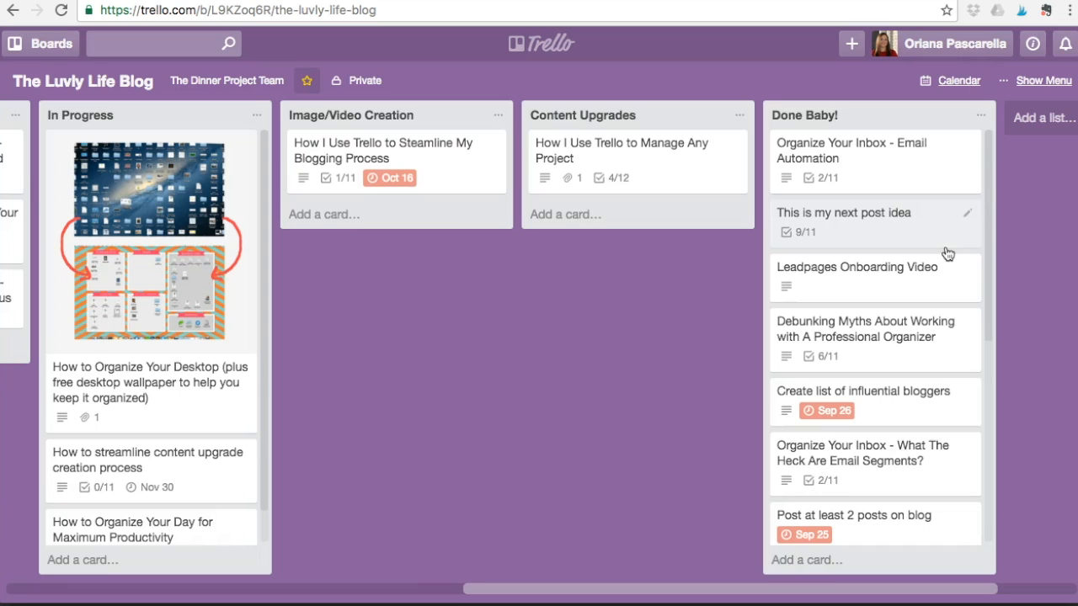
left_click_drag(654, 588, 438, 592)
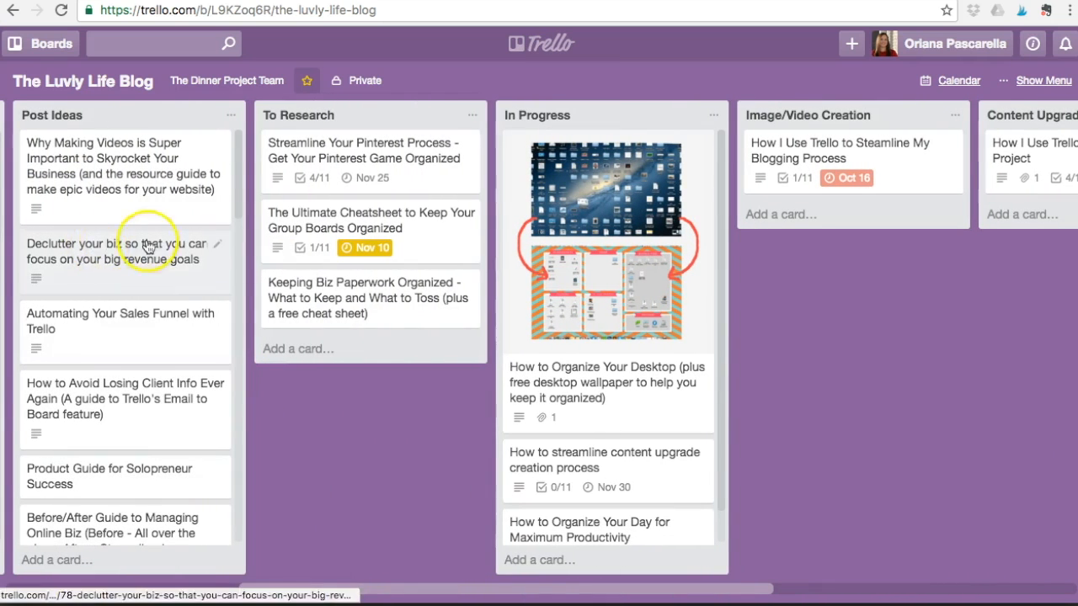
left_click(975, 222)
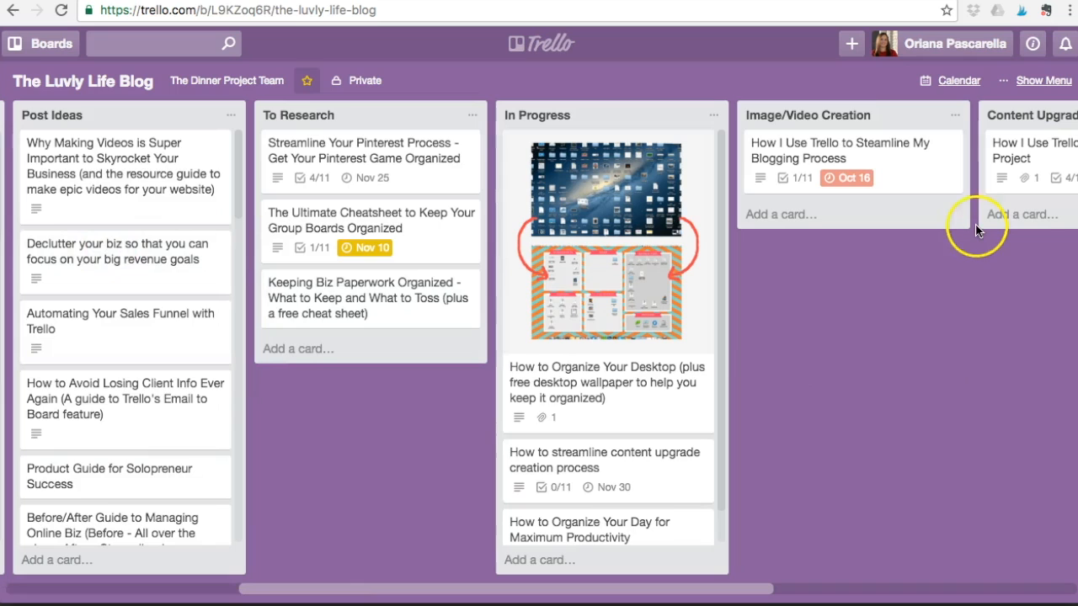